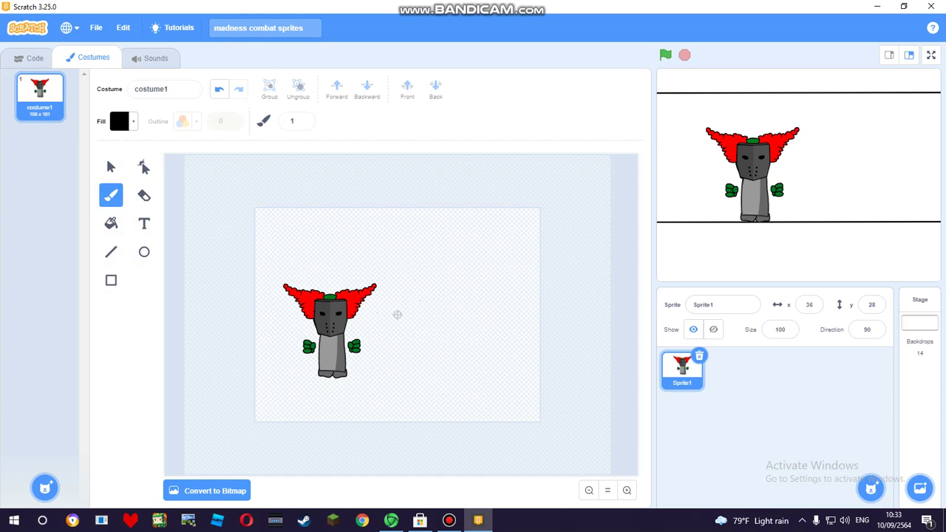
mouse_move(413, 295)
mouse_down()
mouse_move(437, 319)
mouse_move(467, 294)
mouse_move(413, 334)
mouse_move(443, 344)
mouse_move(465, 290)
mouse_up()
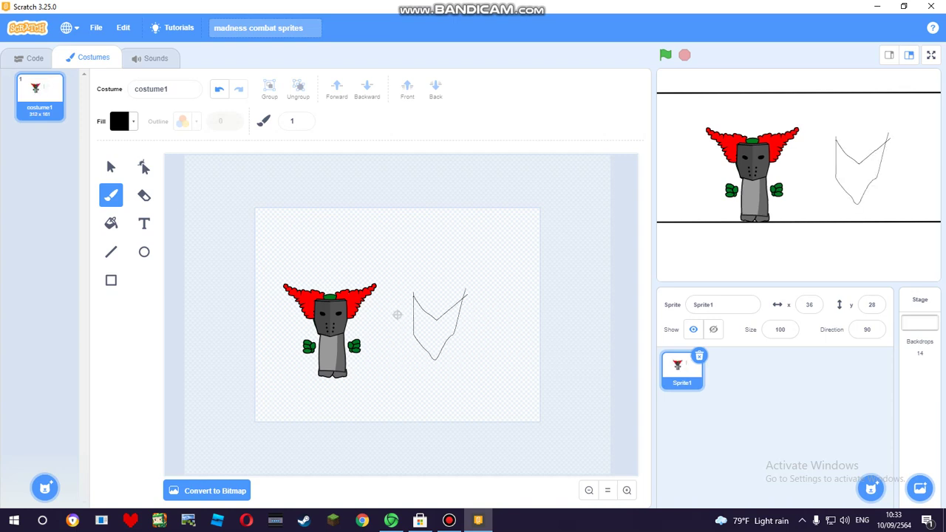
click(111, 167)
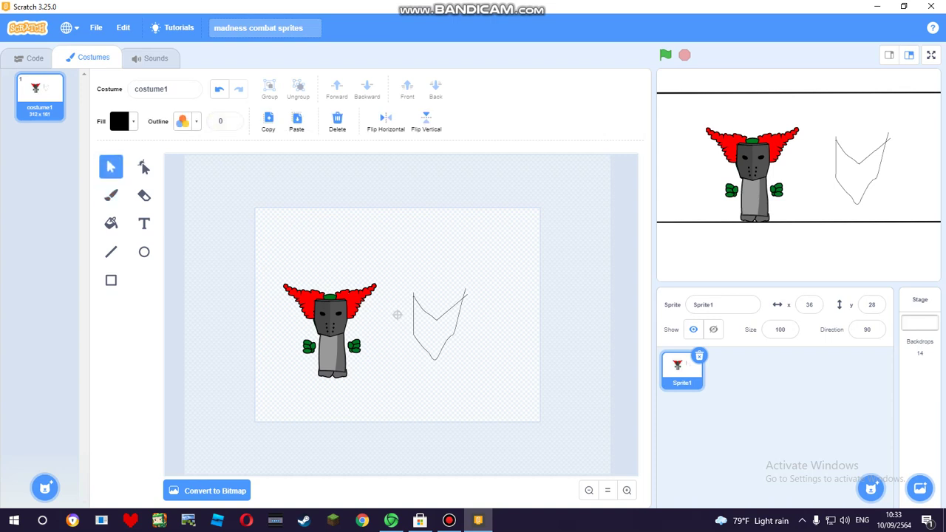
click(440, 323)
key(Delete)
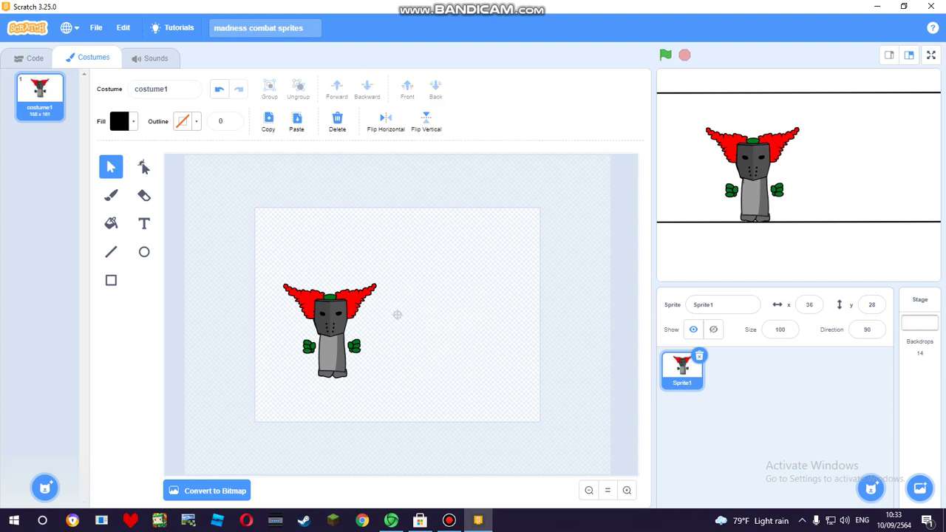
Brush two curved strokes for a mask's top edge beside the finished character, and delete the lower stroke
key(b)
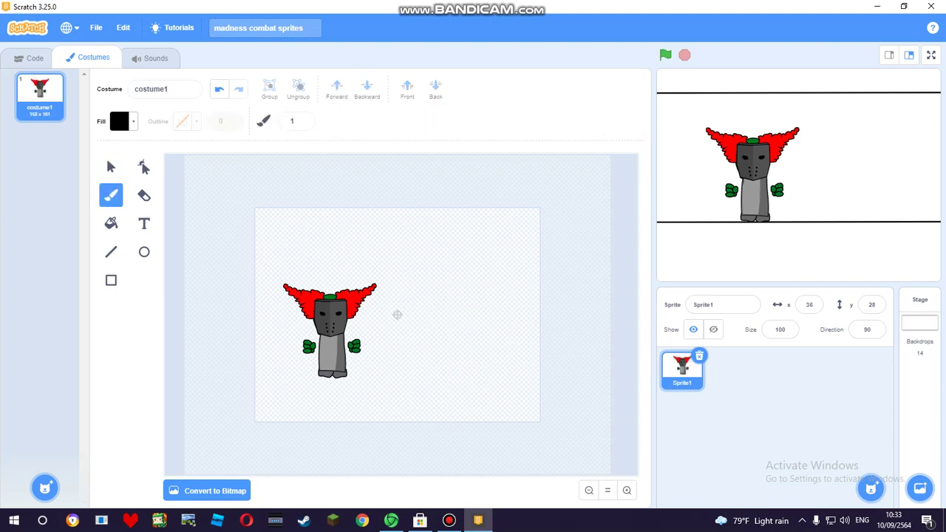
mouse_move(417, 293)
mouse_down()
mouse_move(466, 288)
mouse_move(443, 305)
mouse_move(470, 298)
mouse_move(480, 279)
mouse_up()
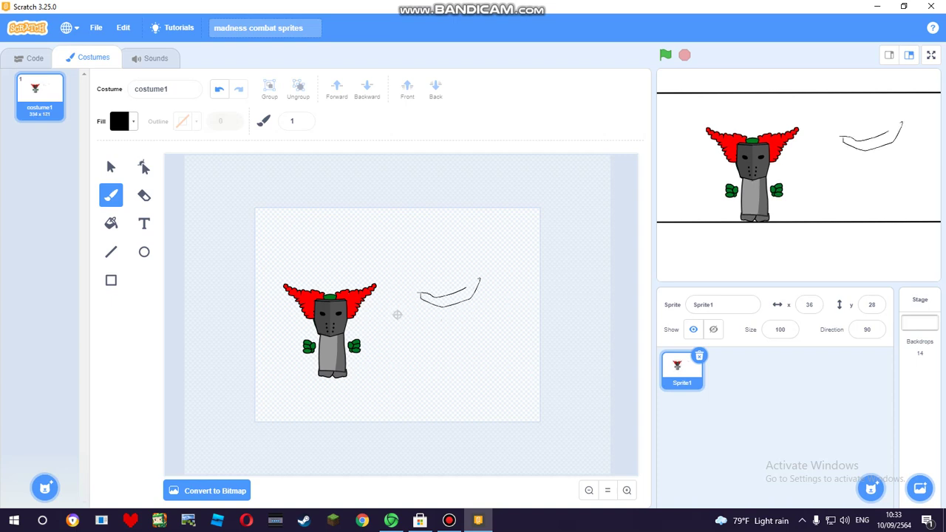
key(s)
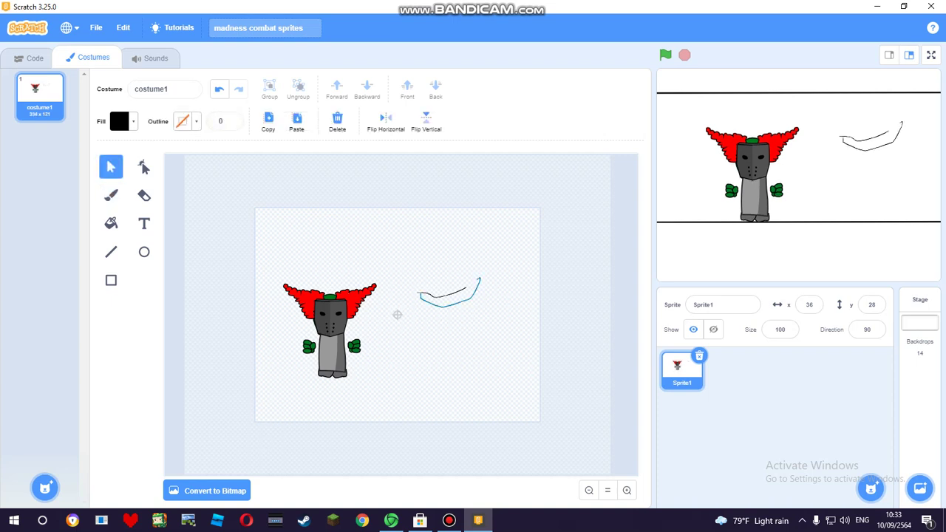
click(450, 292)
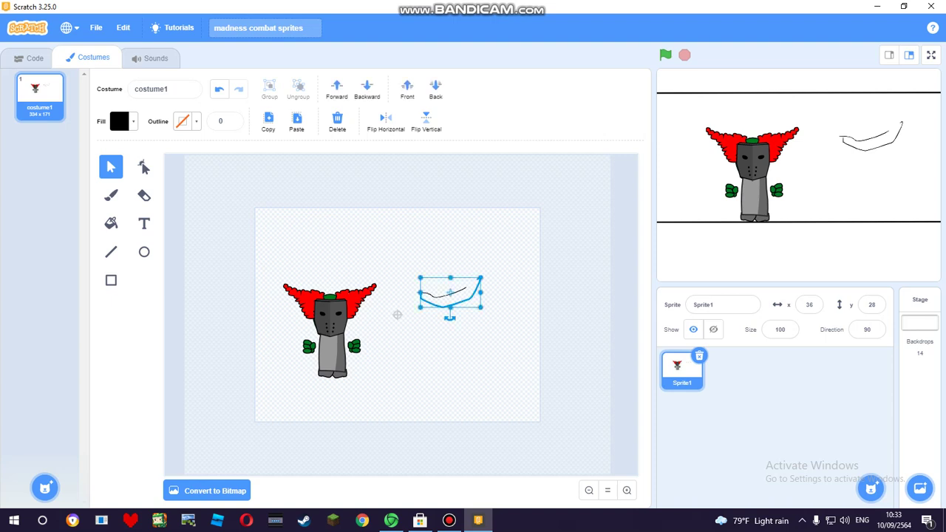
key(Delete)
Brush the mask outline with a slanted left eye inside it, and fill the eye with black
key(b)
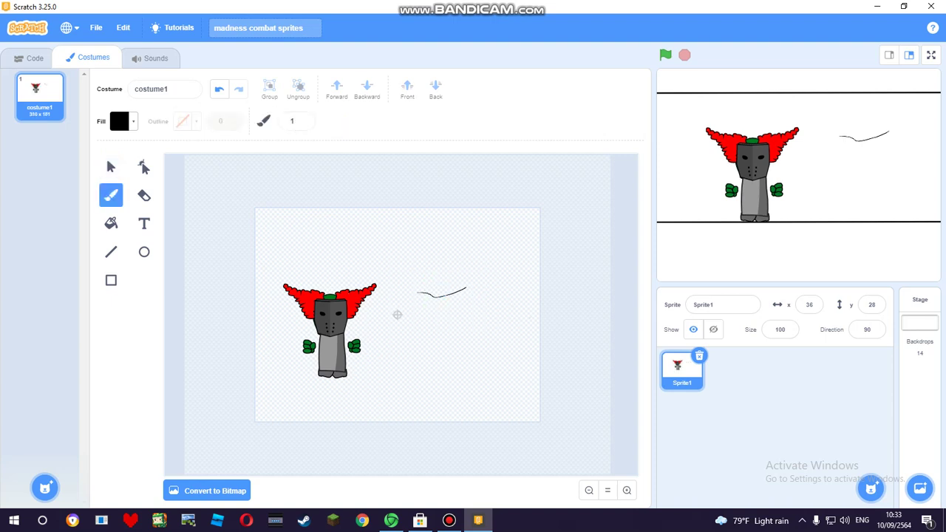
mouse_move(432, 305)
mouse_down()
mouse_move(462, 295)
mouse_move(415, 325)
mouse_move(432, 352)
mouse_move(457, 349)
mouse_move(464, 286)
mouse_move(465, 308)
mouse_up()
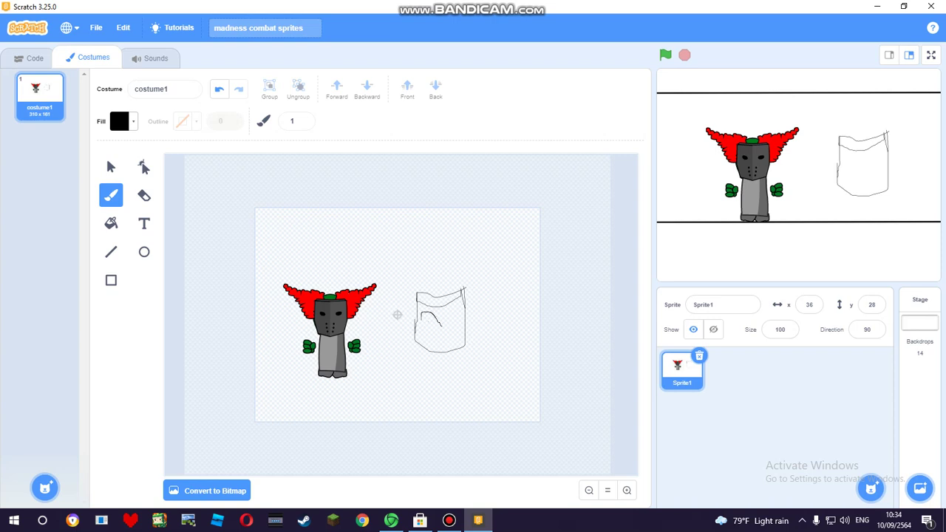
drag(420, 322, 431, 330)
click(111, 223)
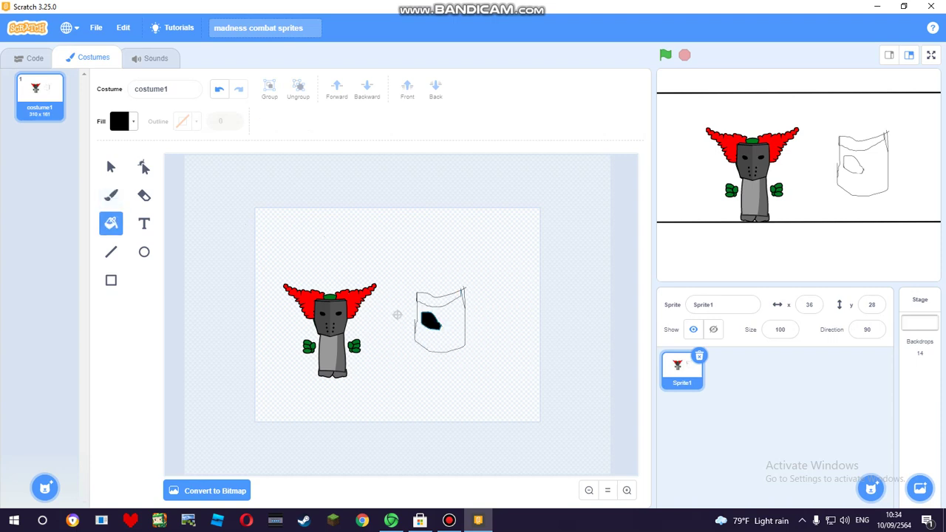
Duplicate the black left eye, flip the copy horizontally, and place it as the mask's right eye
key(s)
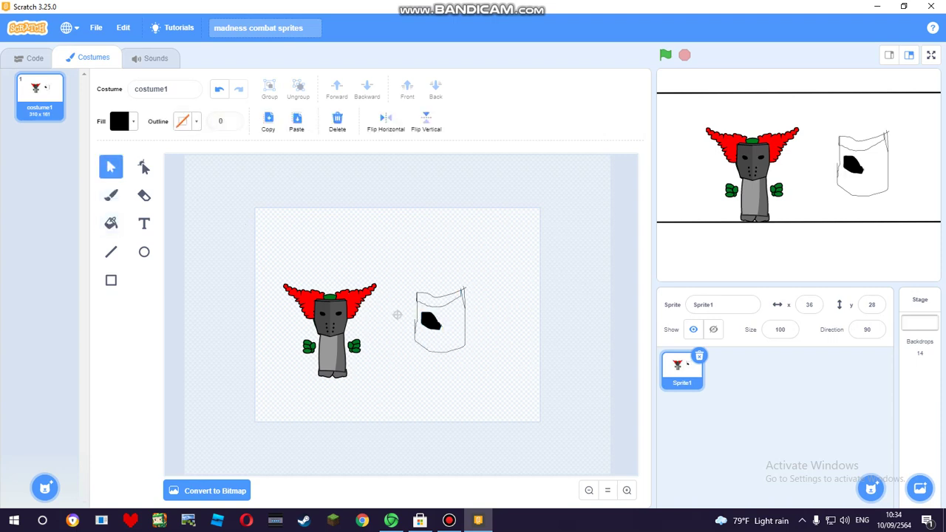
click(430, 322)
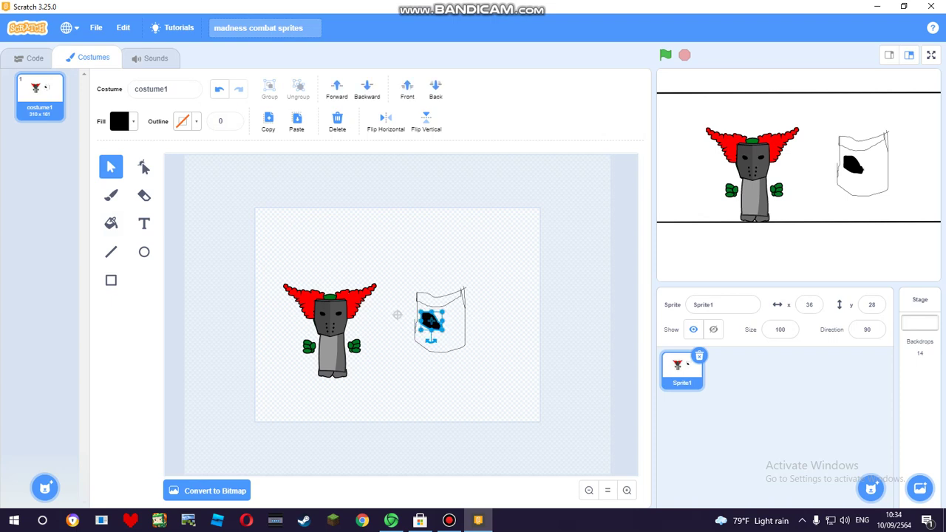
key(Escape)
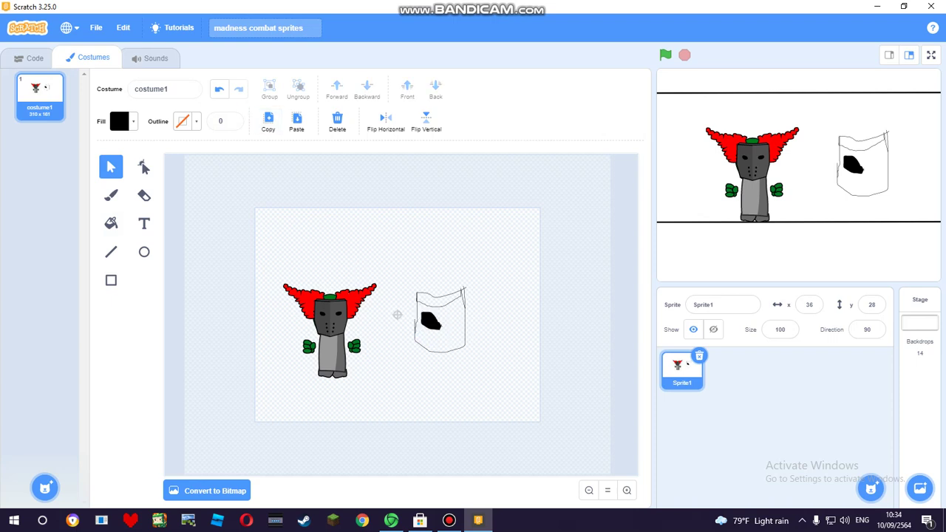
click(297, 121)
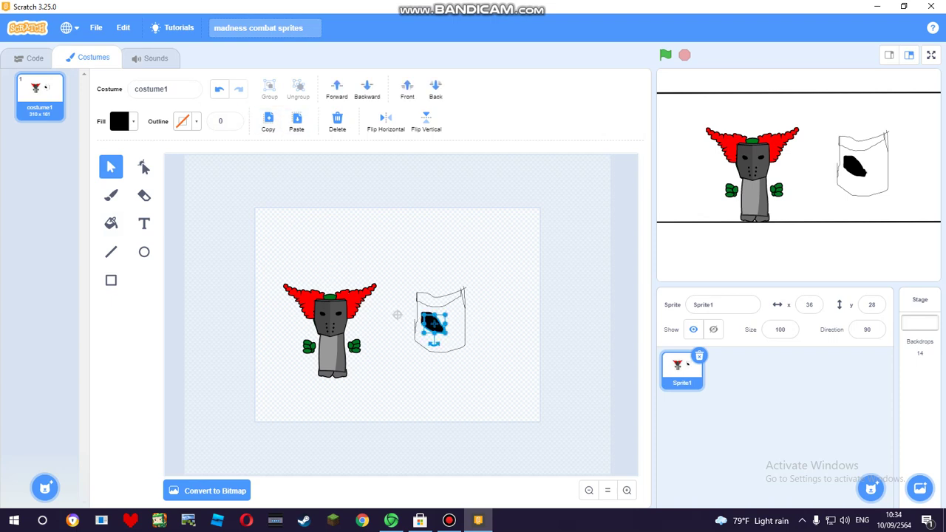
click(386, 122)
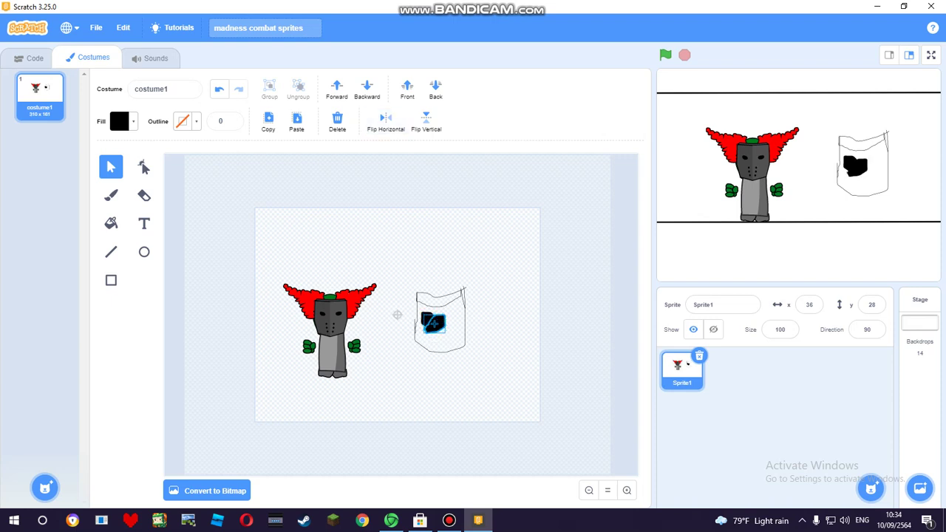
drag(431, 323, 453, 320)
click(513, 287)
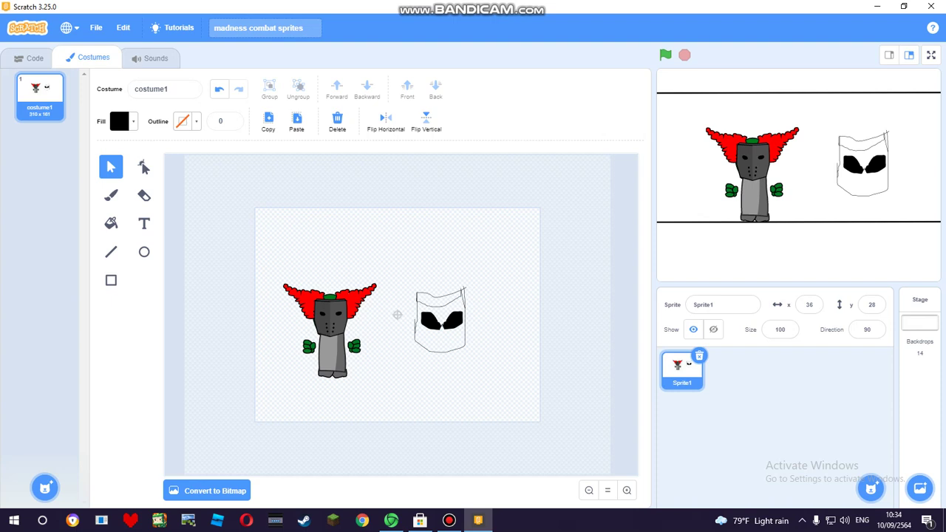
Brush a vertical centre line and small marks below the left eye, and fill the mask with black
key(b)
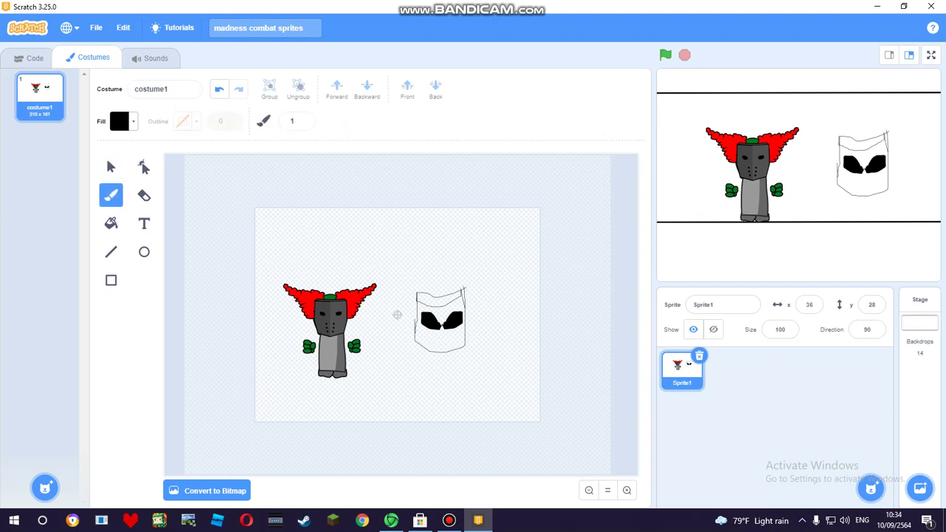
drag(441, 306, 441, 349)
drag(445, 334, 446, 338)
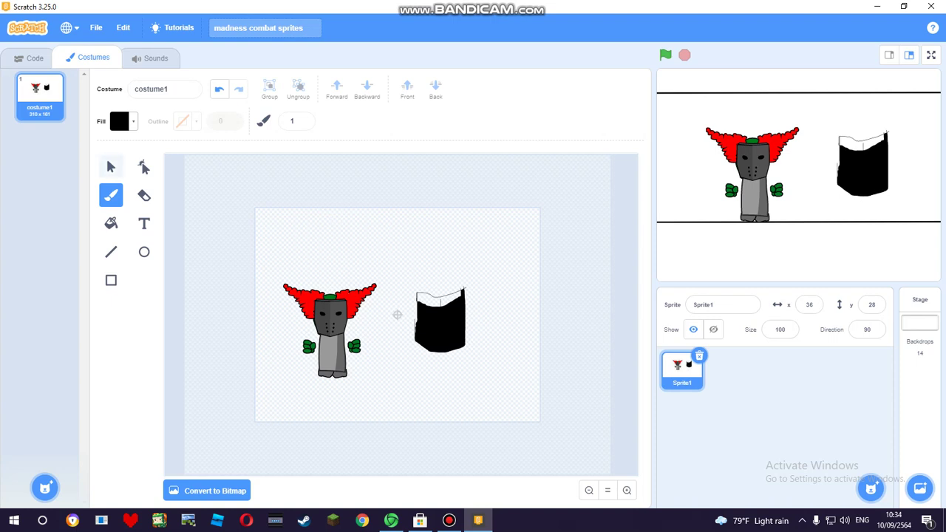
Delete the black-filled mask together with its right eye, keeping the left eye and the small marks
key(s)
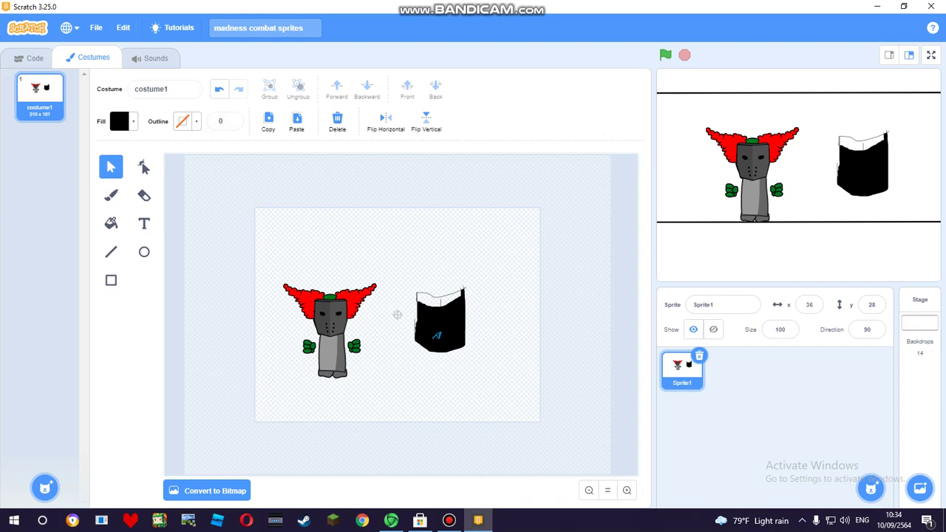
drag(445, 331, 504, 332)
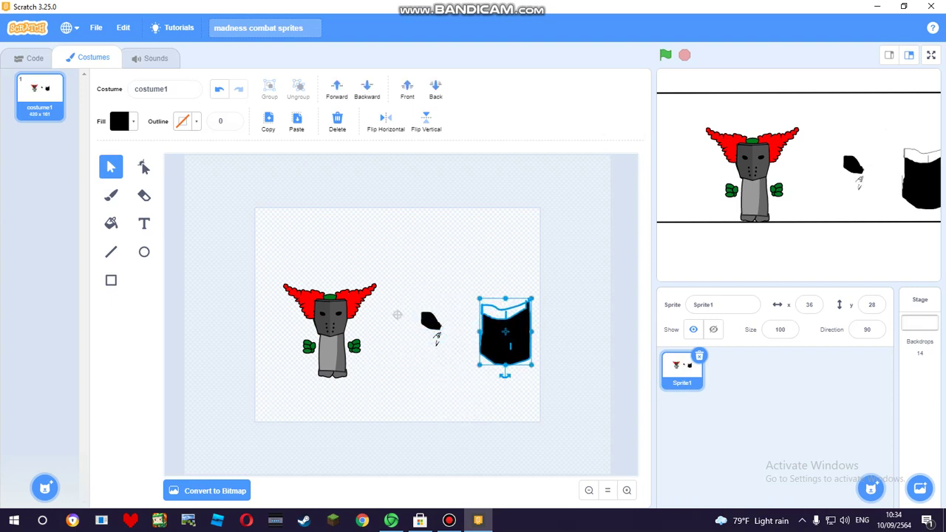
key(Delete)
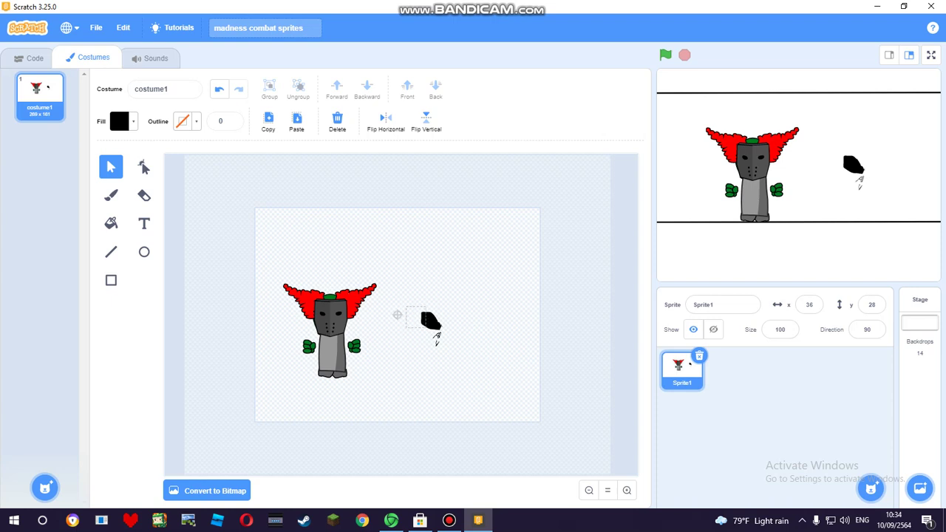
Paste a copy of the black eye, mirror it horizontally, and place it to the right of the original
click(435, 334)
click(268, 122)
click(297, 122)
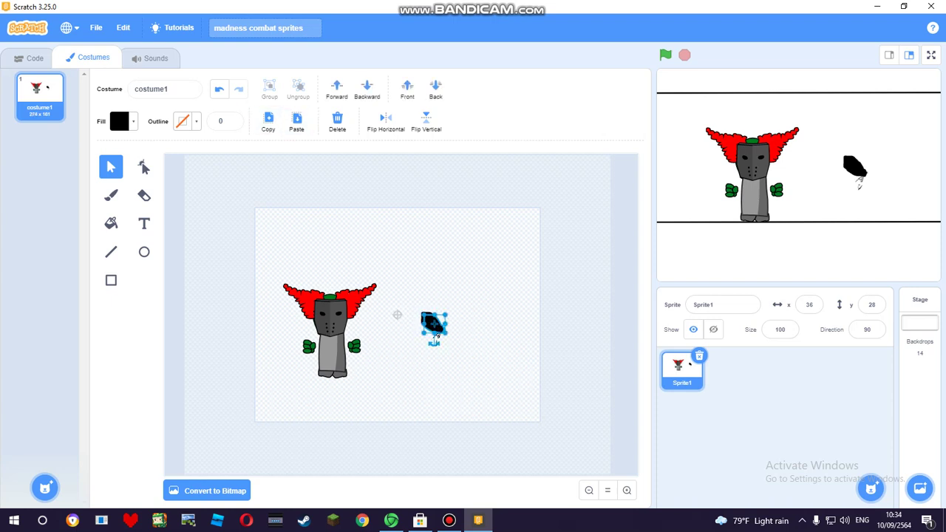
drag(434, 325, 454, 321)
click(473, 350)
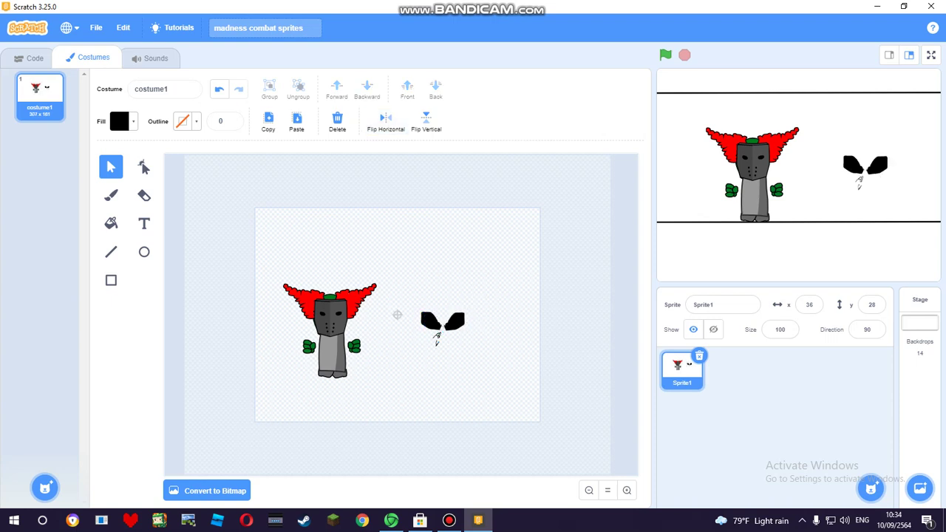
Brush a new top edge above the eyes and an angular outline around them, and delete the angular outline
key(b)
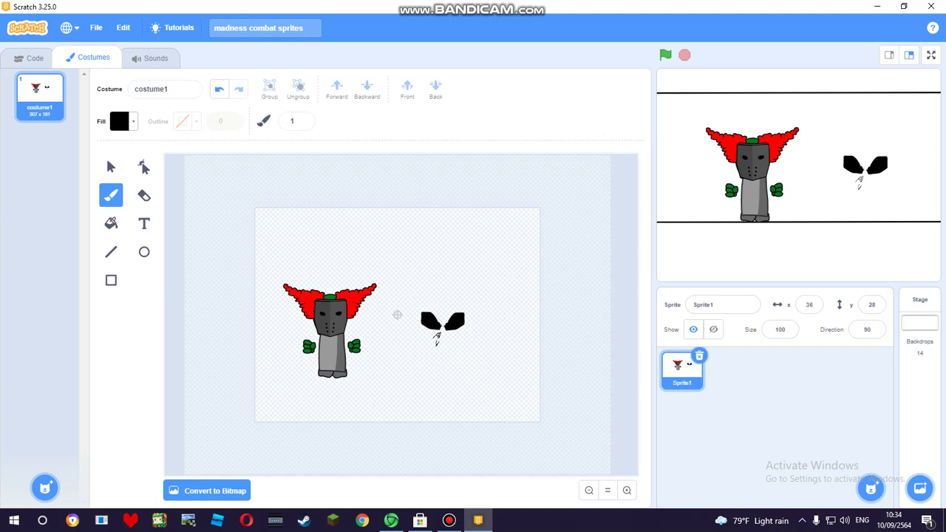
drag(414, 299, 472, 299)
mouse_move(415, 300)
mouse_down()
mouse_move(415, 332)
mouse_move(436, 354)
mouse_move(455, 357)
mouse_move(475, 322)
mouse_up()
key(s)
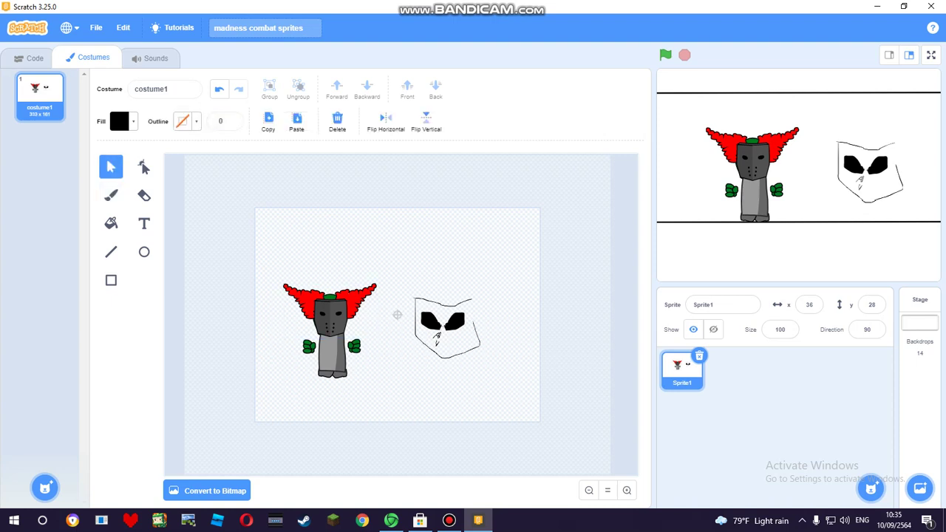
click(416, 332)
key(Delete)
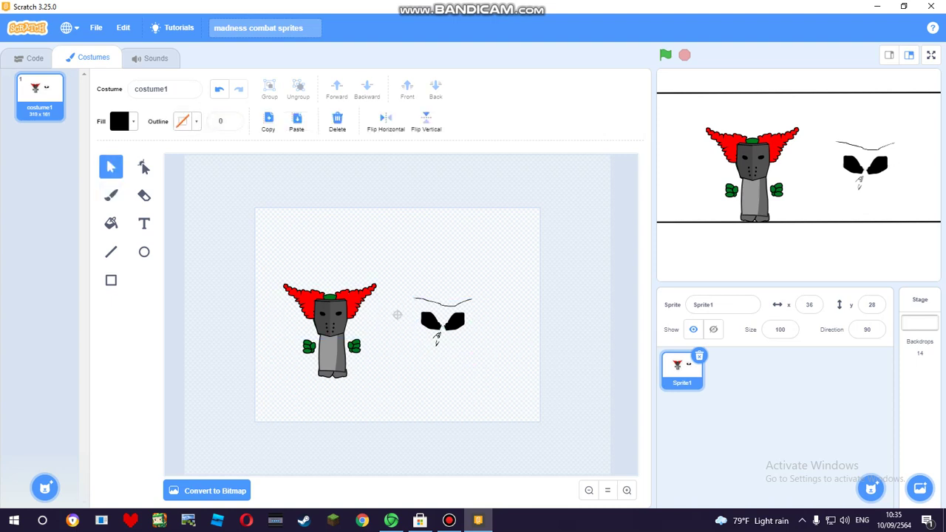
Brush the mask's sides, rounded chin and centre line, marks under the right eye, and a curved top rim
key(b)
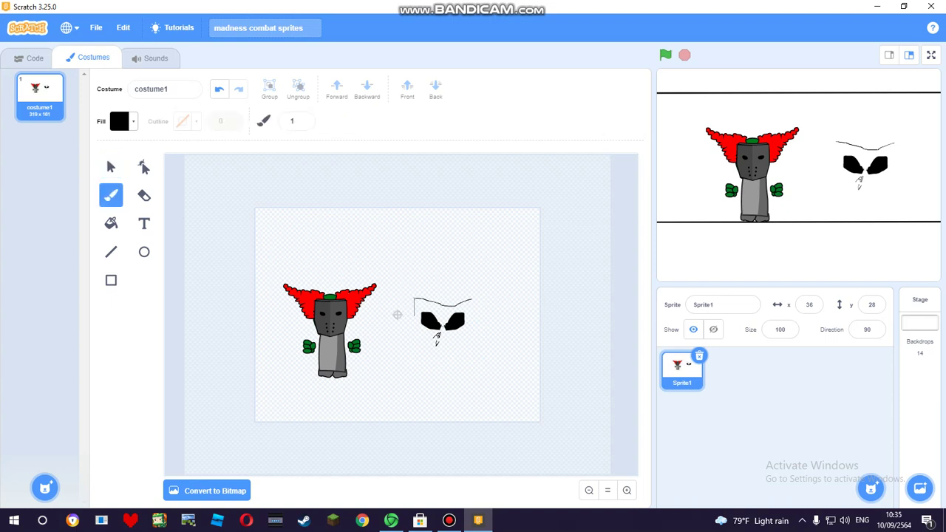
mouse_move(415, 314)
mouse_down()
mouse_move(427, 354)
mouse_move(466, 349)
mouse_move(469, 300)
mouse_move(444, 348)
mouse_up()
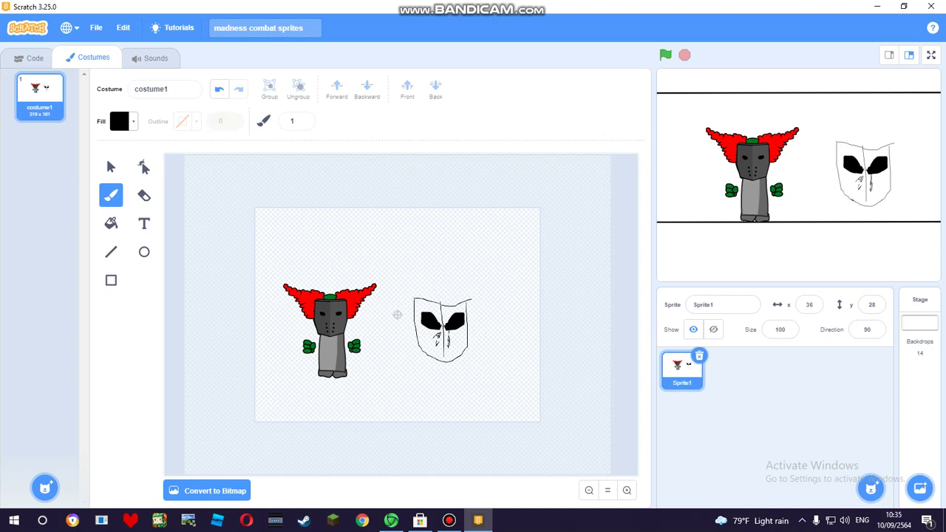
drag(425, 293, 470, 297)
Brush a long jagged hair tuft rising outward from each side of the mask
mouse_move(403, 263)
mouse_down()
mouse_move(376, 229)
mouse_move(370, 240)
mouse_move(395, 265)
mouse_move(398, 310)
mouse_up()
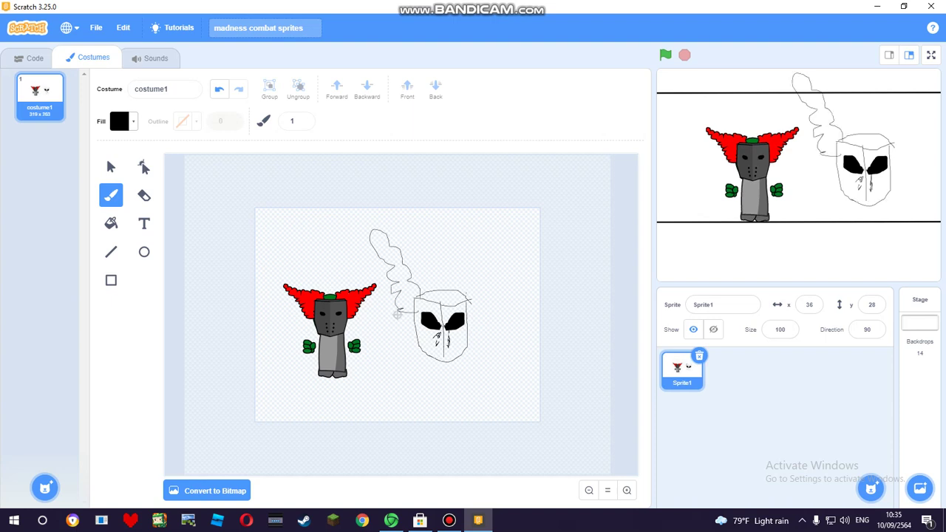
mouse_move(465, 285)
mouse_down()
mouse_move(481, 260)
mouse_move(515, 242)
mouse_move(499, 292)
mouse_move(475, 317)
mouse_up()
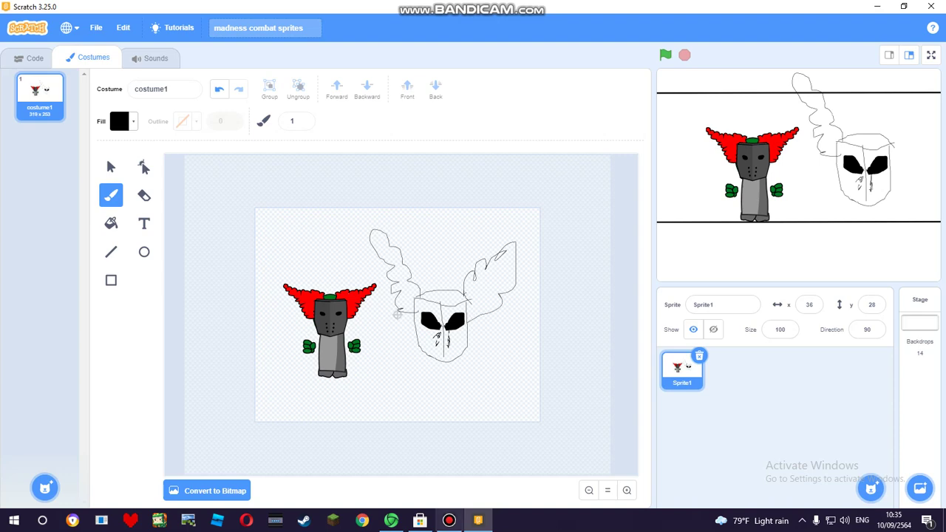
Switch to the browser, restart the Madness [Tricky Mod] video from the beginning, and return to Scratch
click(391, 520)
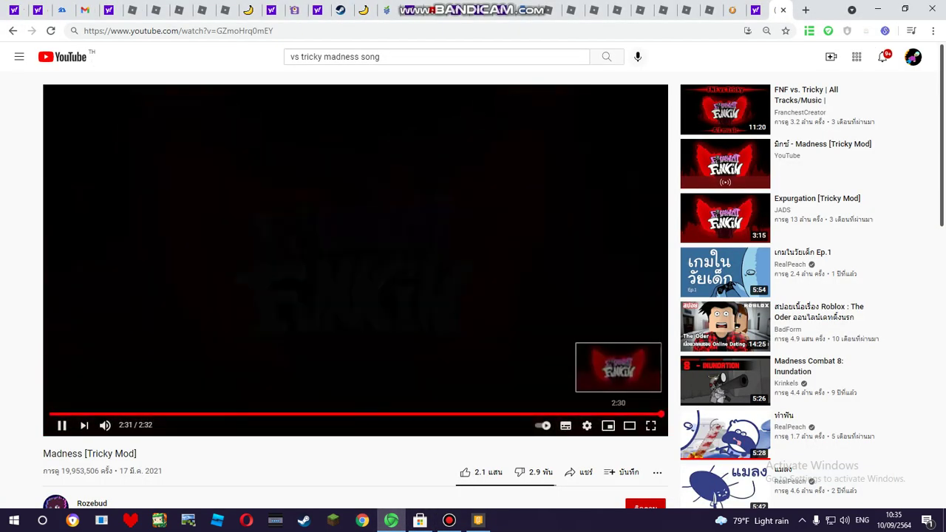
drag(142, 413, 50, 414)
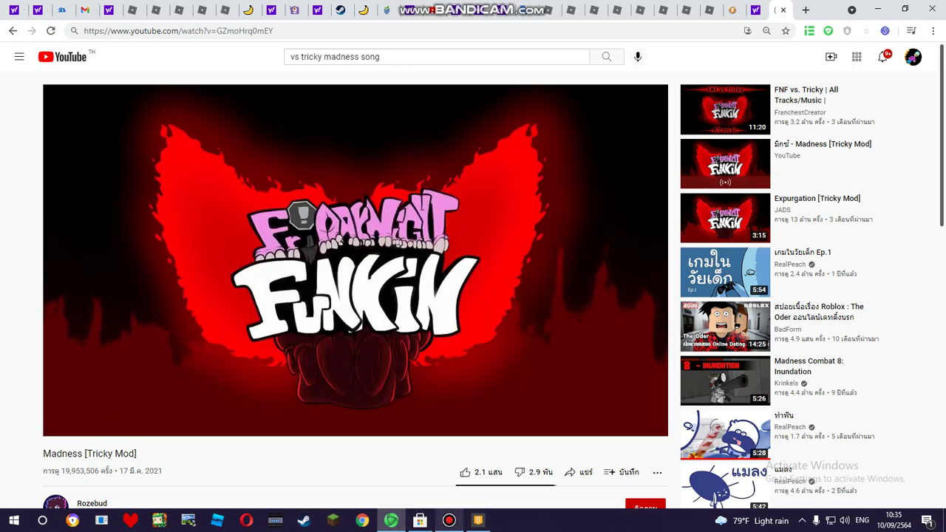
key(alt+Tab)
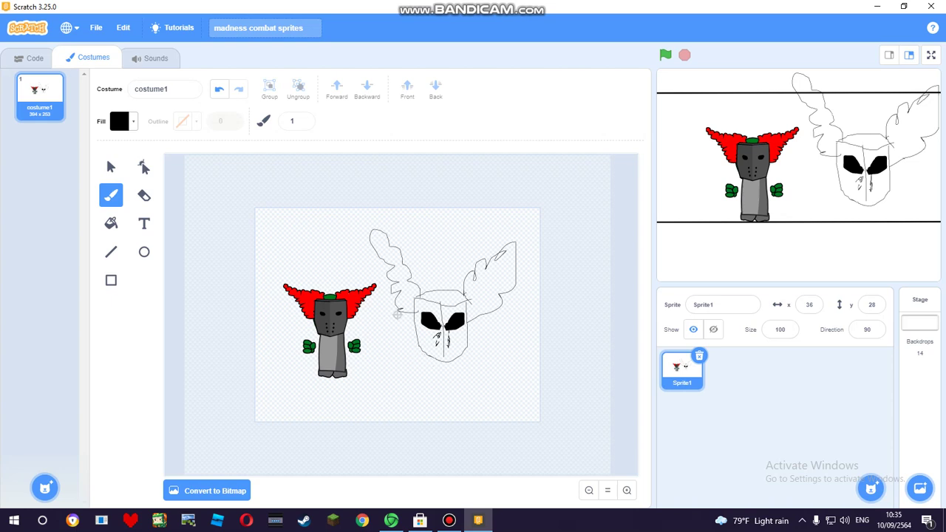
Brush the outline of a body that widens downward below the mask
mouse_move(424, 365)
mouse_down()
mouse_move(421, 394)
mouse_move(441, 407)
mouse_move(484, 407)
mouse_move(464, 339)
mouse_up()
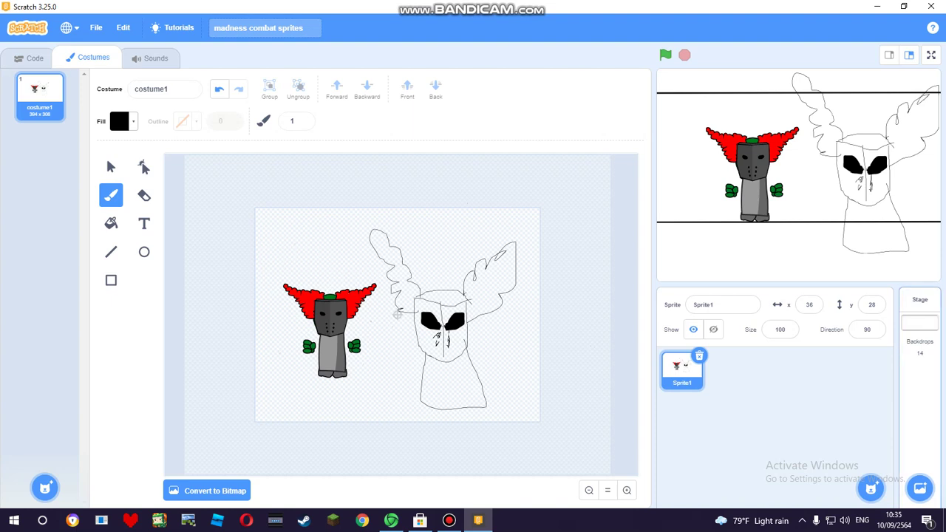
Delete both horizontal black lines from backdrop 14 of the Stage and return to the costume of Sprite1
click(919, 323)
scroll(40, 251, down, 6)
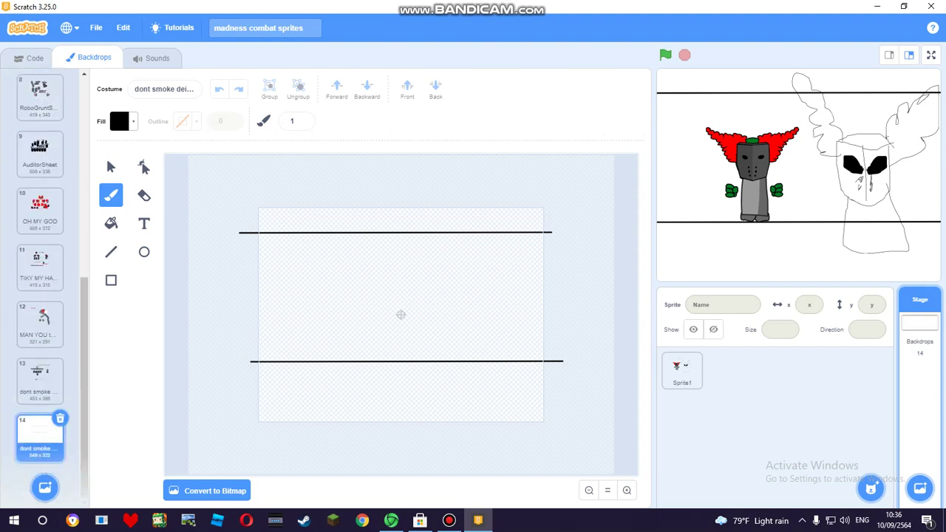
click(111, 167)
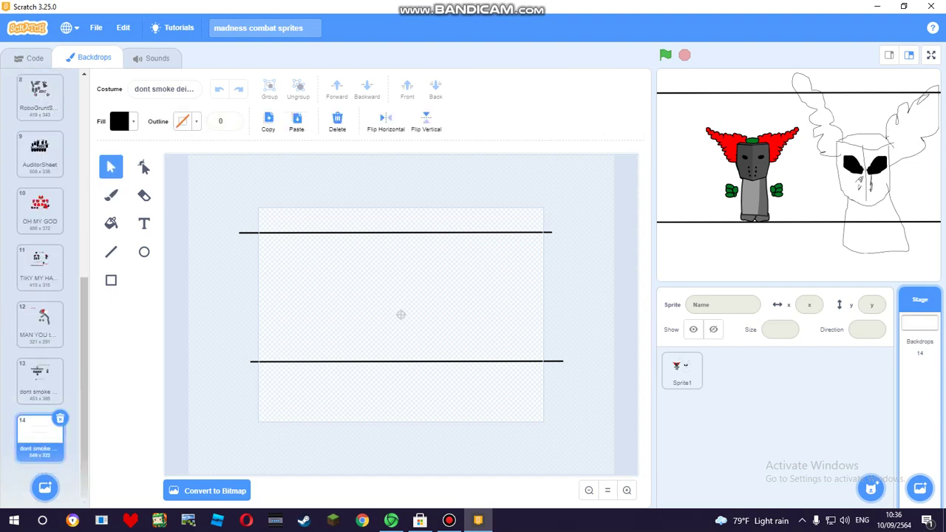
click(407, 362)
key(Delete)
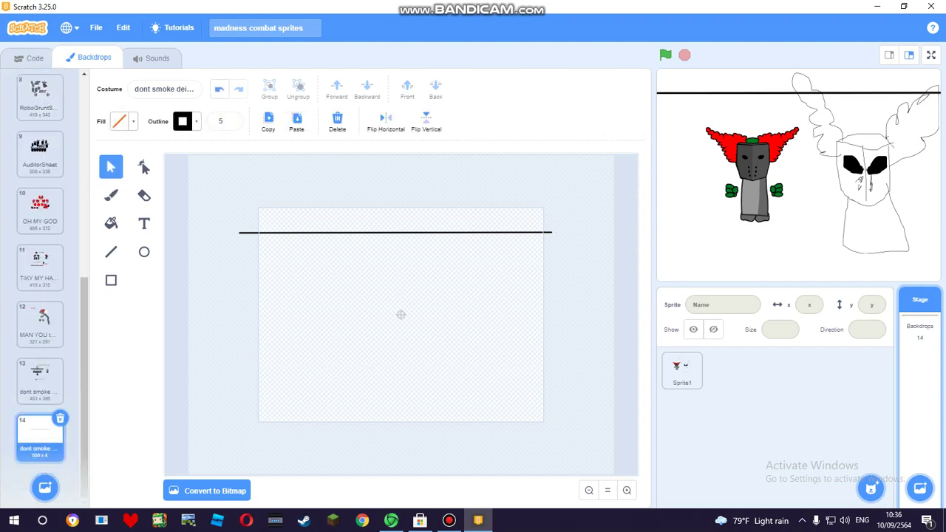
click(395, 233)
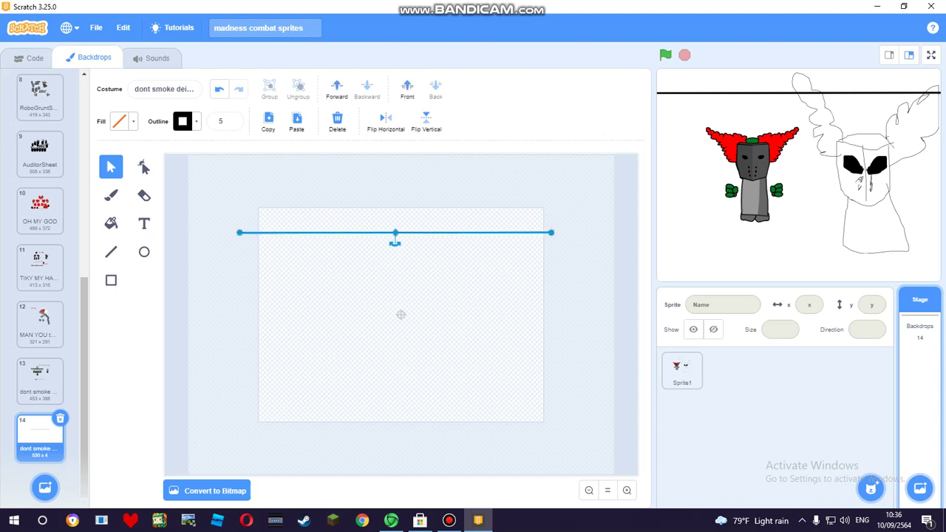
key(Delete)
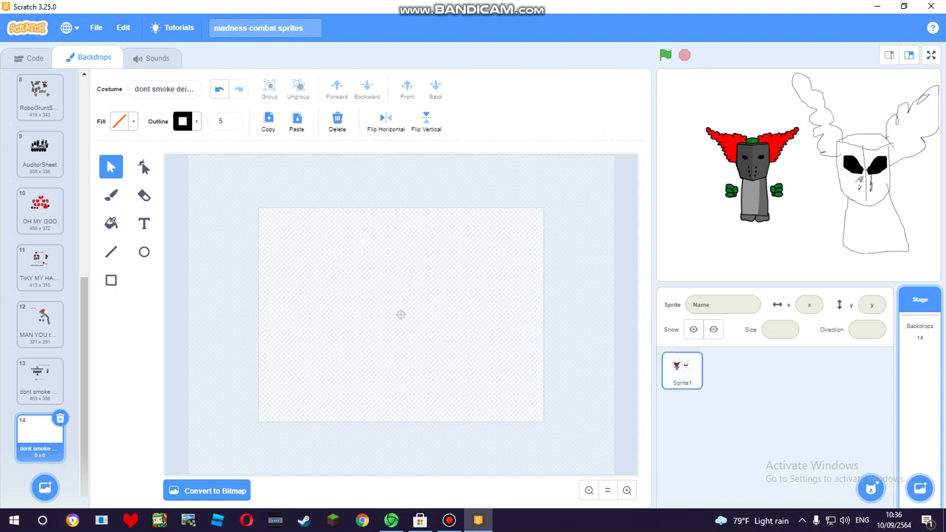
click(681, 369)
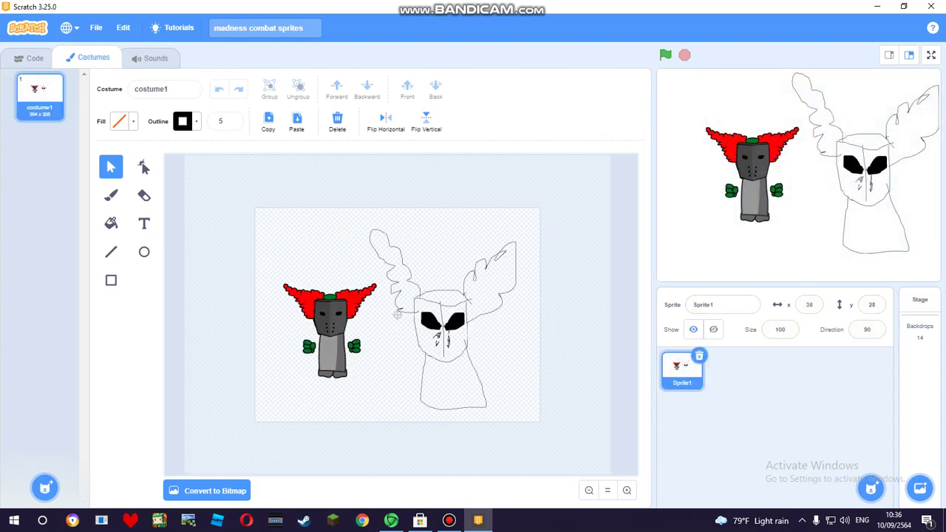
click(111, 195)
click(120, 122)
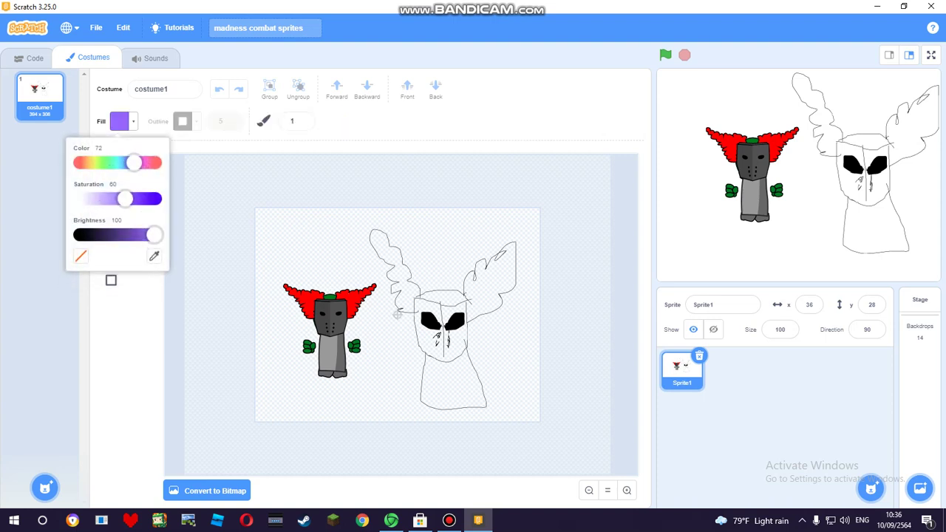
drag(153, 235, 65, 235)
drag(154, 235, 77, 235)
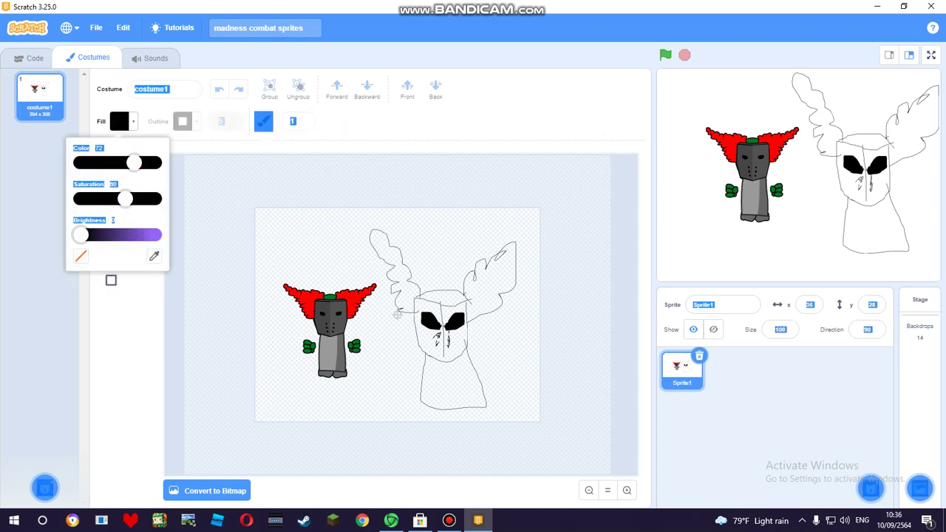
click(153, 256)
click(326, 343)
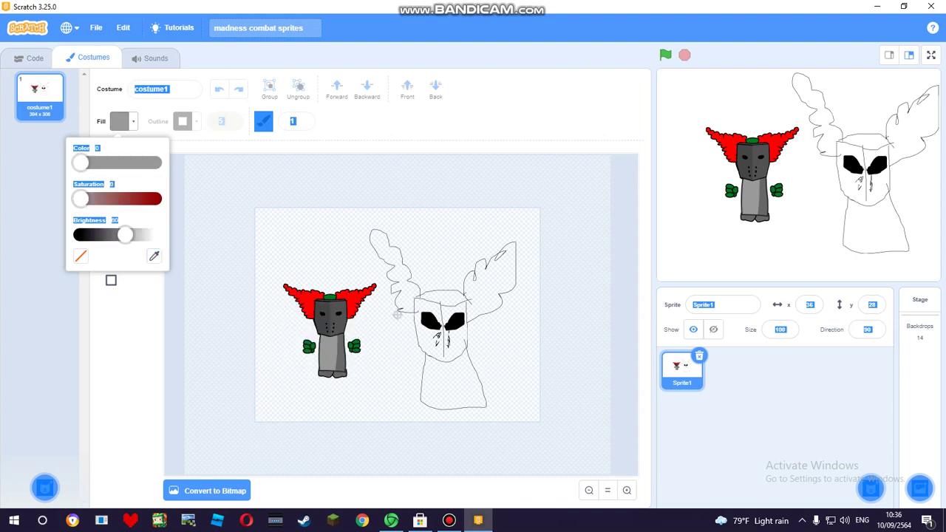
click(397, 313)
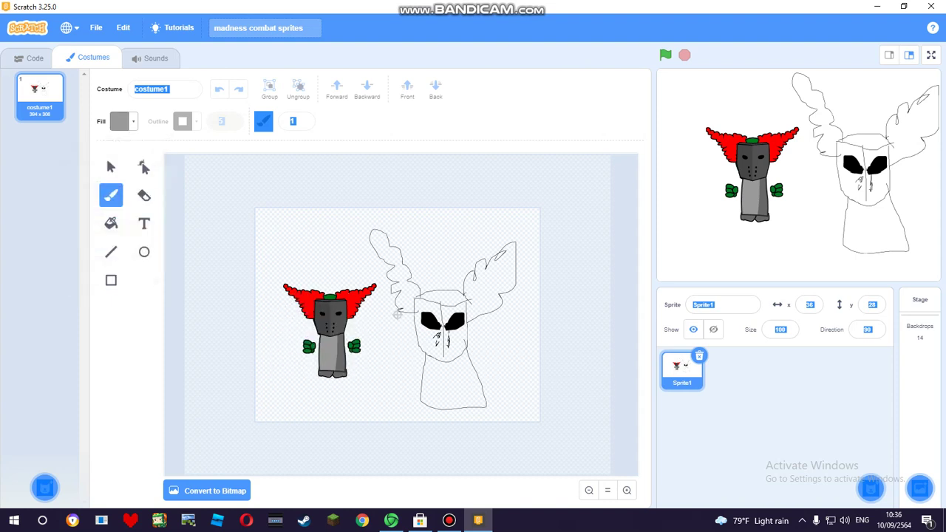
key(f)
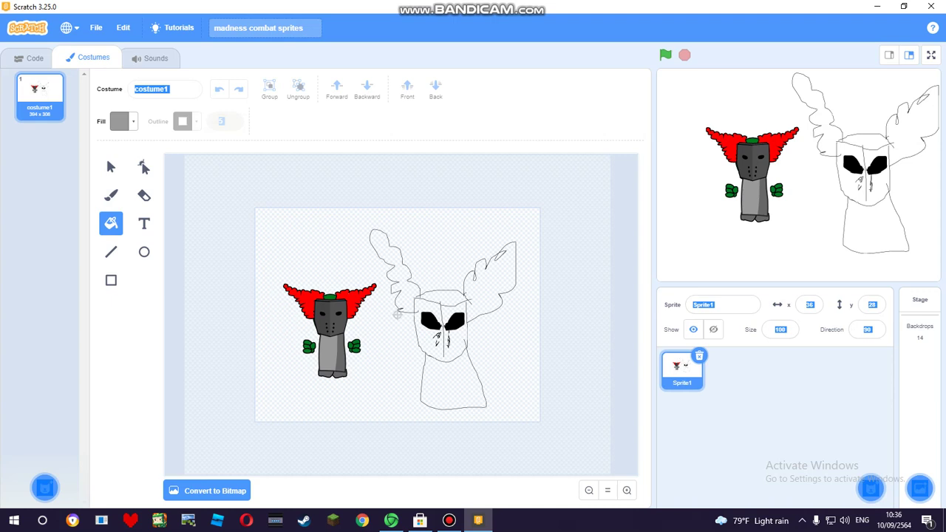
Sample black from the large character's eye, brush a dividing line down its body, and retrace the body's outline
click(111, 195)
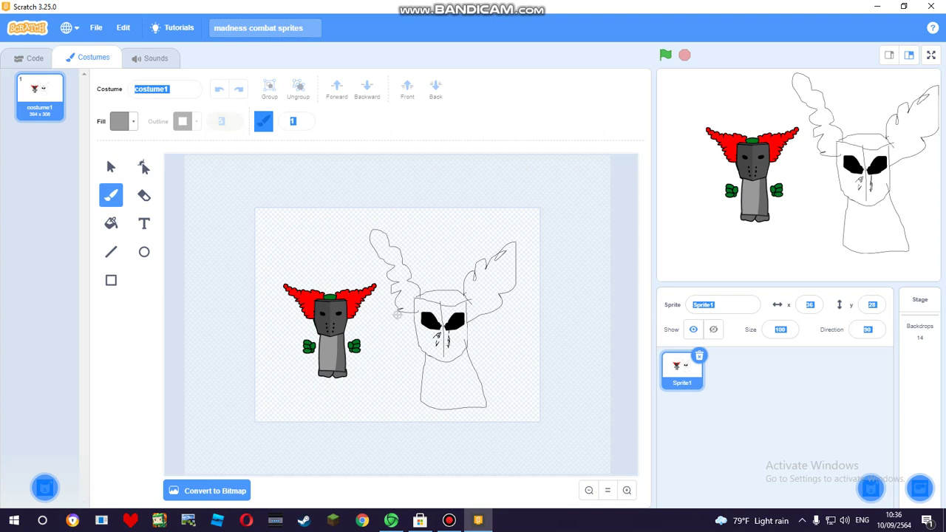
click(124, 121)
click(154, 256)
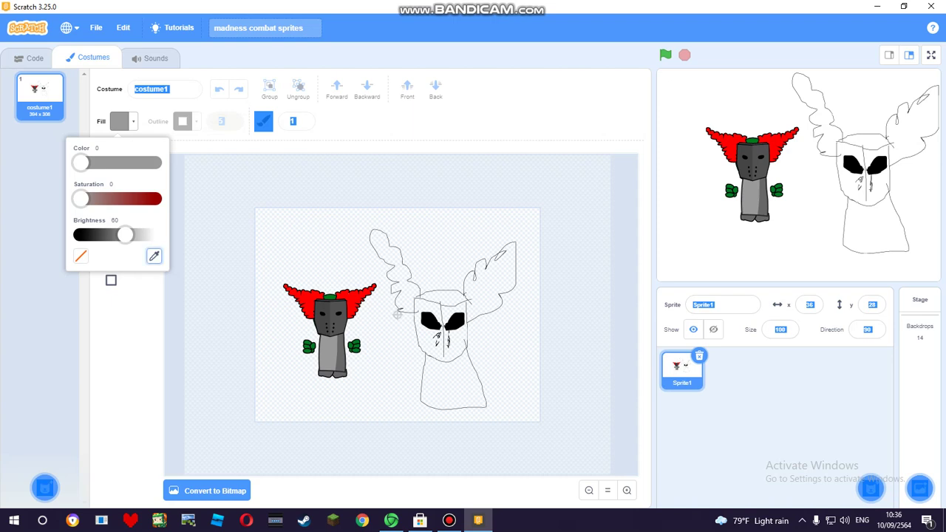
click(456, 319)
click(132, 325)
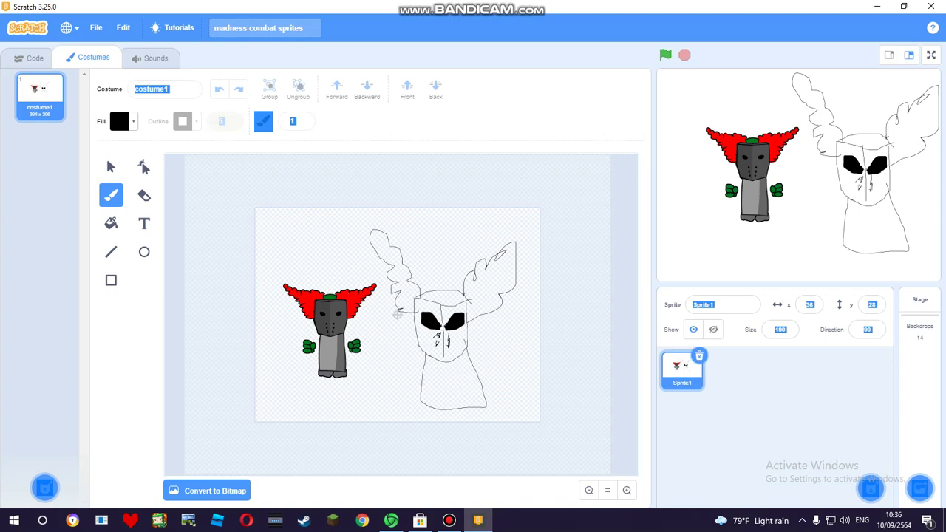
drag(454, 359, 460, 407)
mouse_move(425, 358)
mouse_down()
mouse_move(429, 407)
mouse_move(488, 406)
mouse_move(468, 352)
mouse_up()
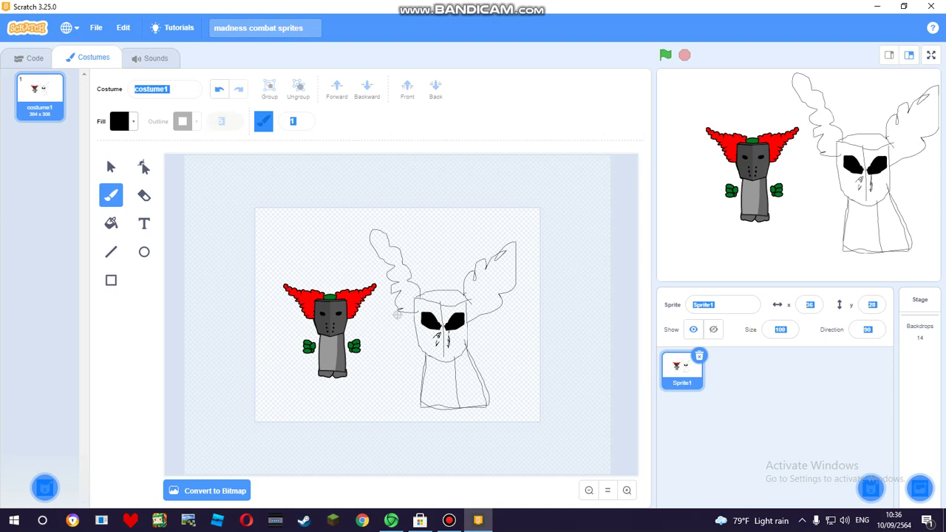
Fill the right section of the large body with the darker grey sampled from the small character's body
click(111, 223)
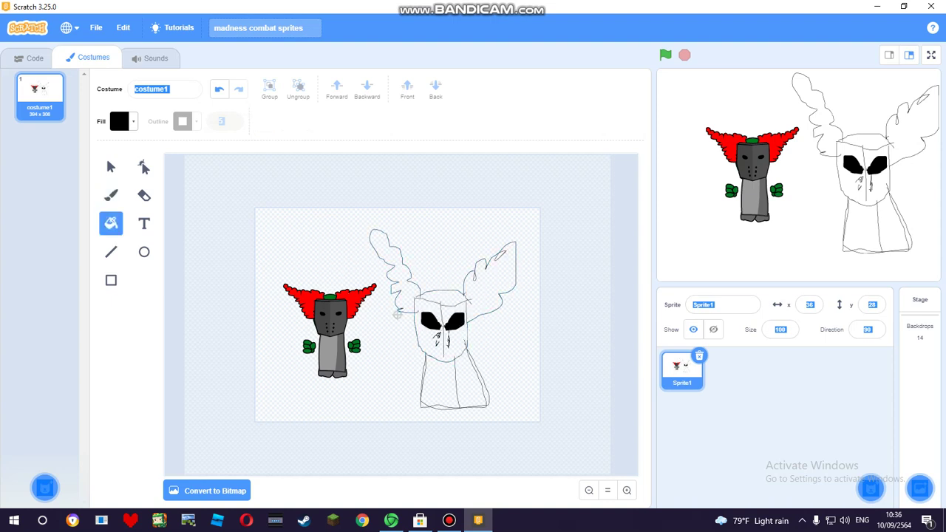
click(471, 381)
click(119, 121)
click(154, 277)
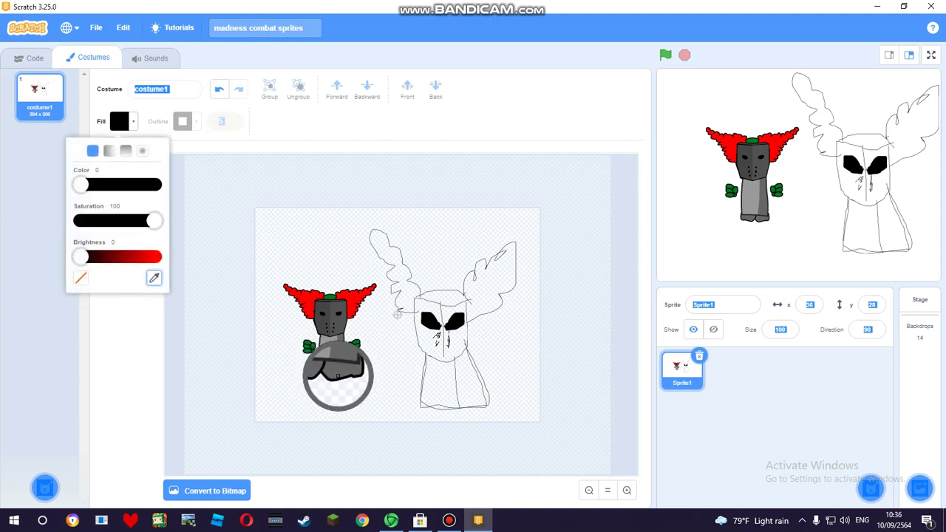
click(339, 359)
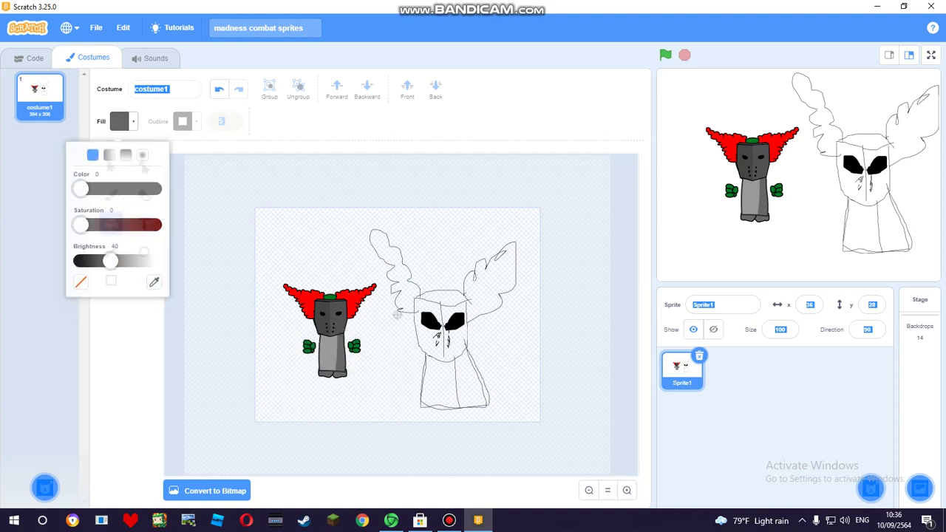
click(396, 314)
click(471, 381)
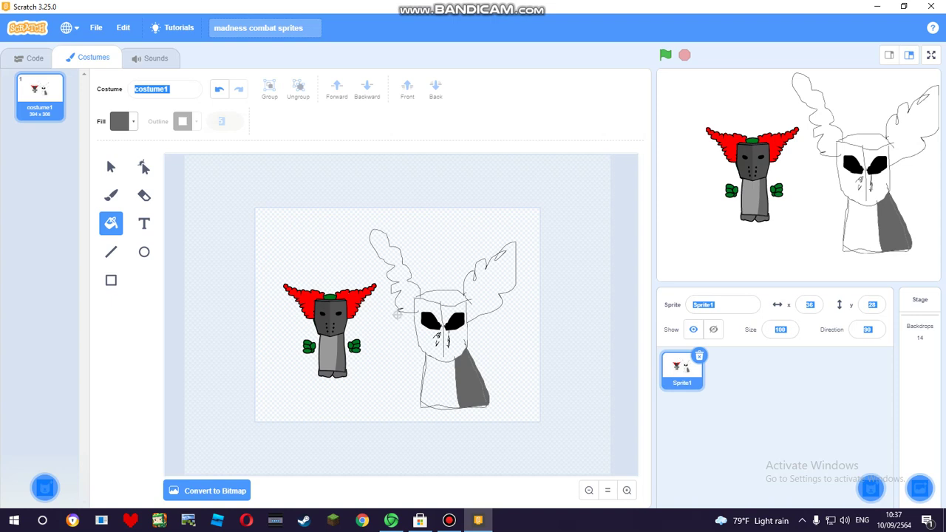
Set the brush size to 20 and paint a thick dark grey border around the unfilled left section of the body
key(b)
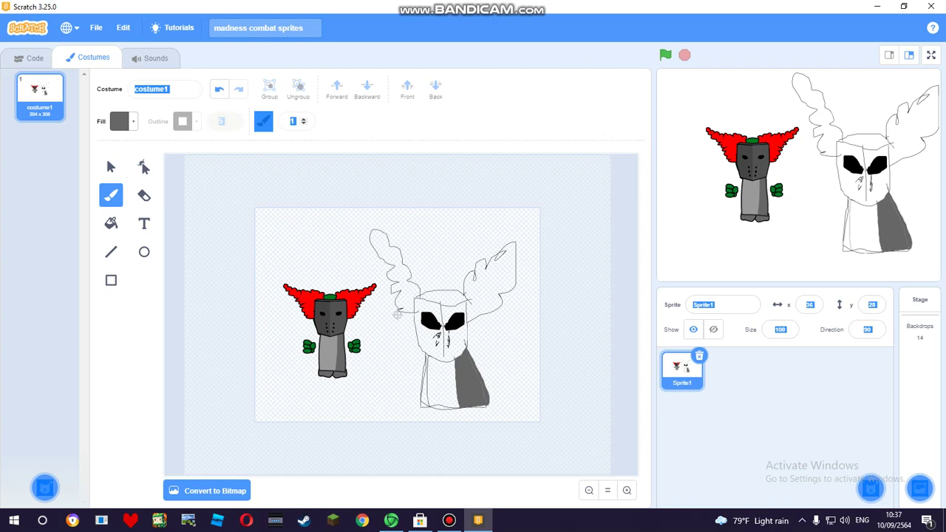
click(331, 123)
click(296, 121)
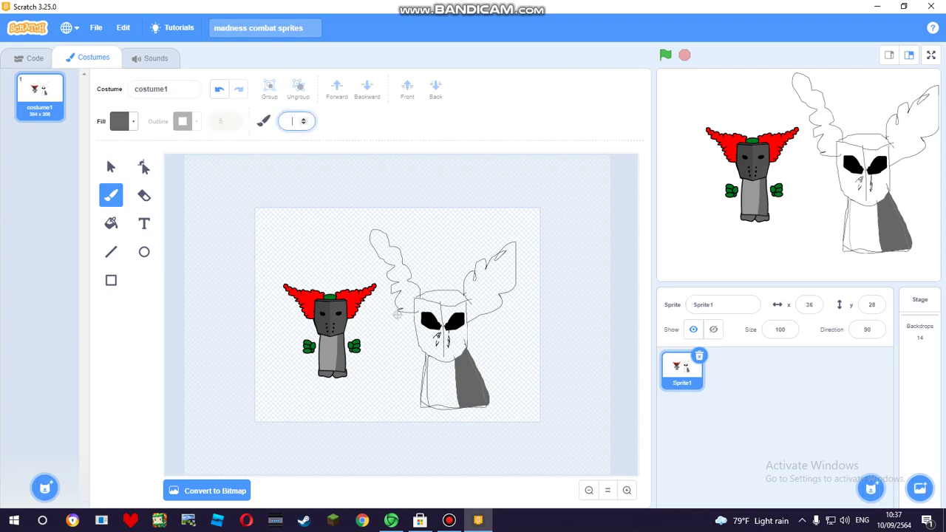
text(5)
text(20)
key(Return)
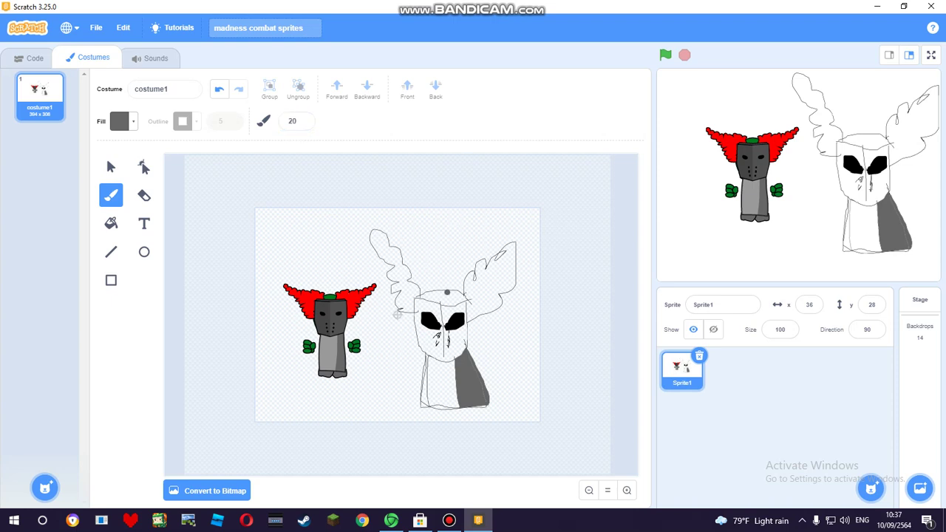
mouse_move(427, 358)
mouse_down()
mouse_move(425, 403)
mouse_move(457, 404)
mouse_move(450, 361)
mouse_move(448, 396)
mouse_move(437, 360)
mouse_move(421, 375)
mouse_move(434, 396)
mouse_up()
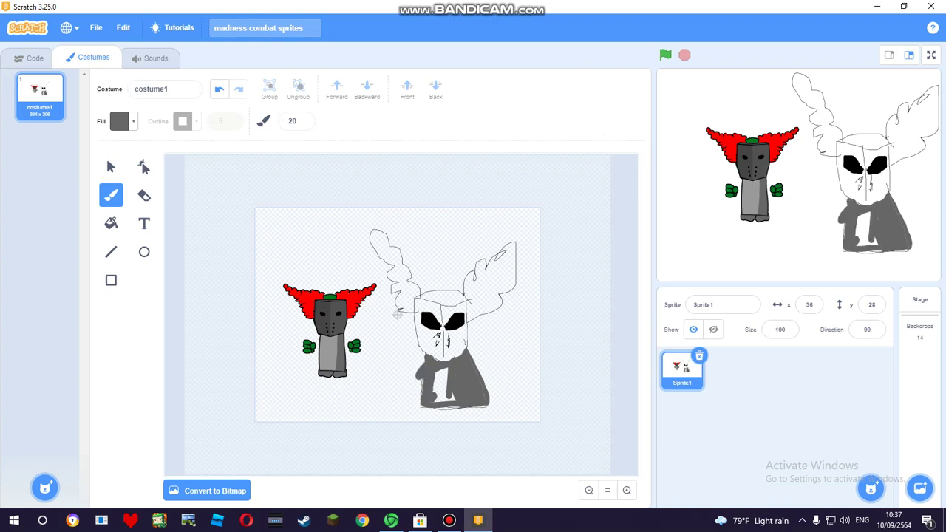
Fill the remaining white area of the large body with the lighter grey sampled from the small character's body
click(123, 121)
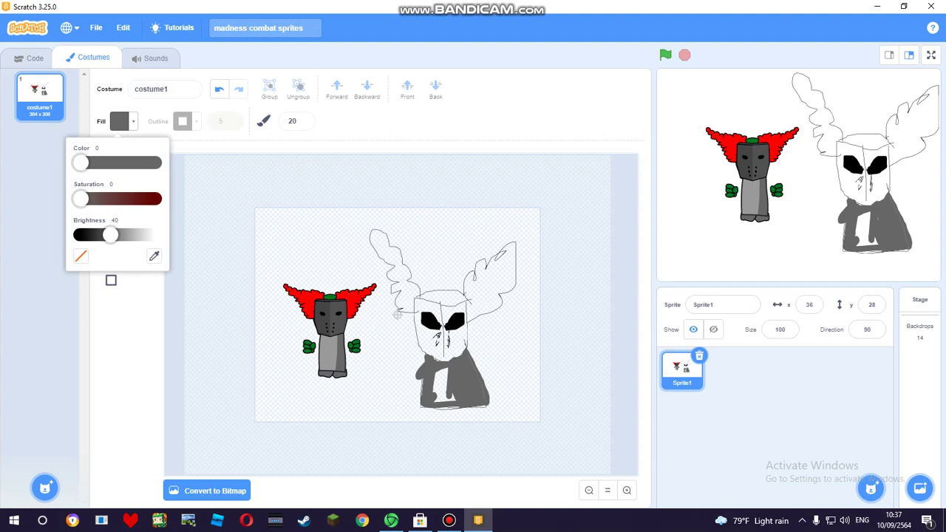
click(154, 256)
click(328, 350)
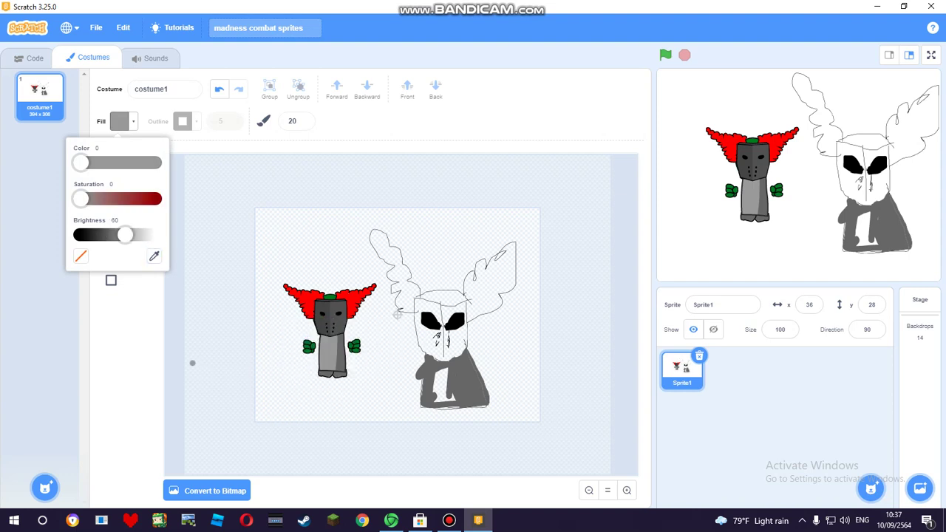
click(111, 223)
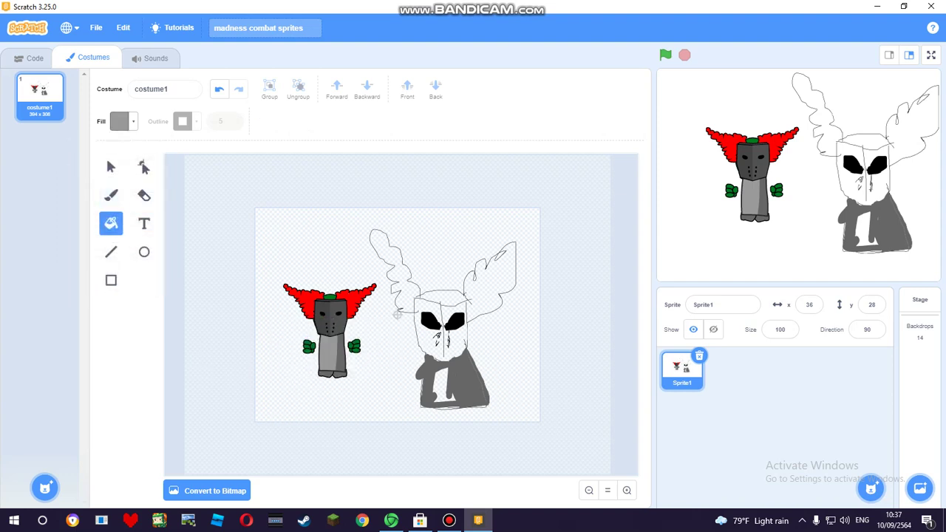
click(443, 381)
key(ctrl+z)
click(443, 380)
key(ctrl+z)
Sample the dark grey of the small character's mask and brush a thick border around the left half of the large mask
key(b)
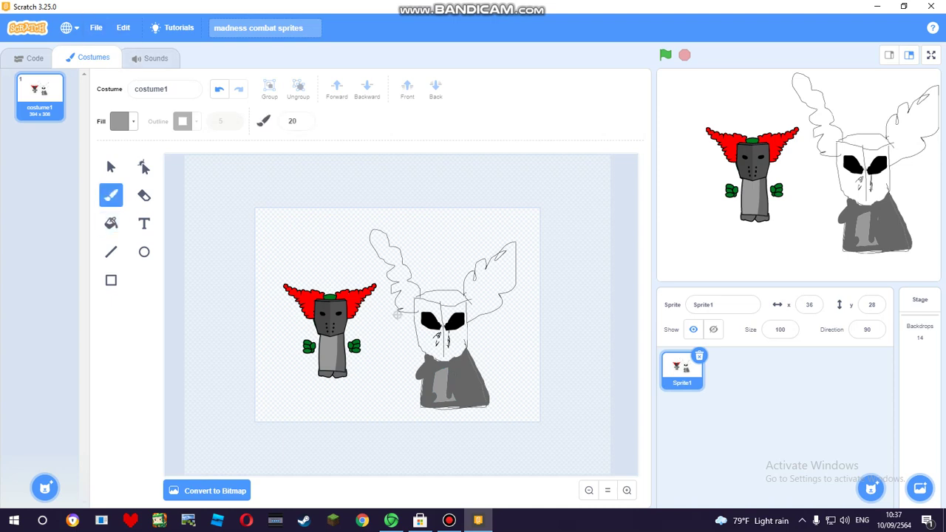
click(122, 121)
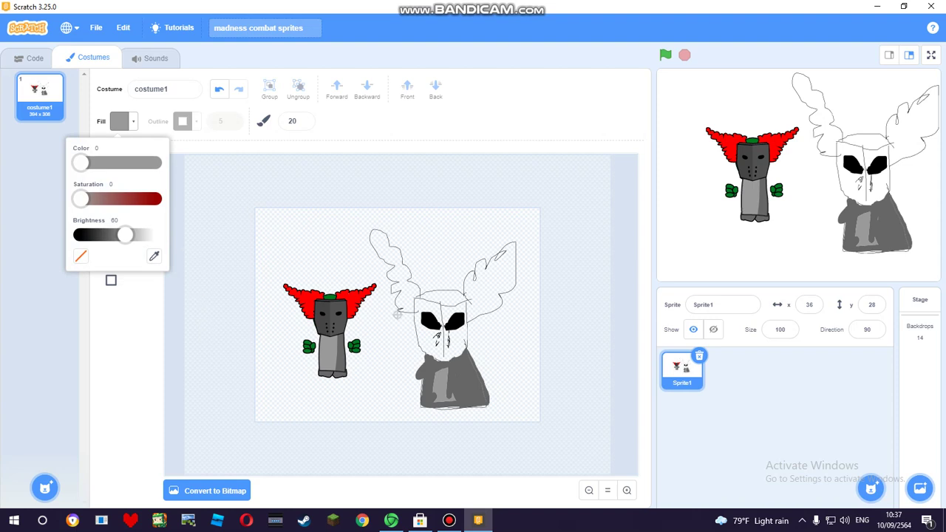
click(153, 255)
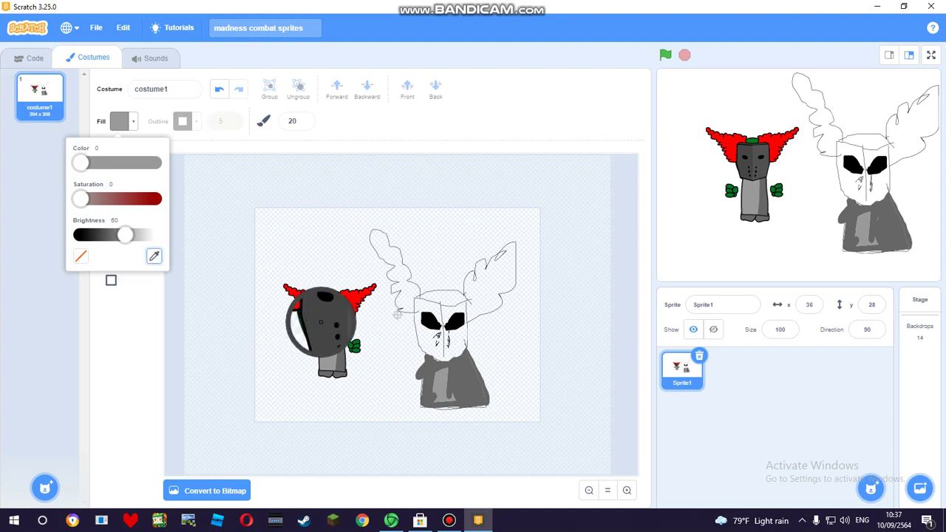
click(317, 321)
click(139, 316)
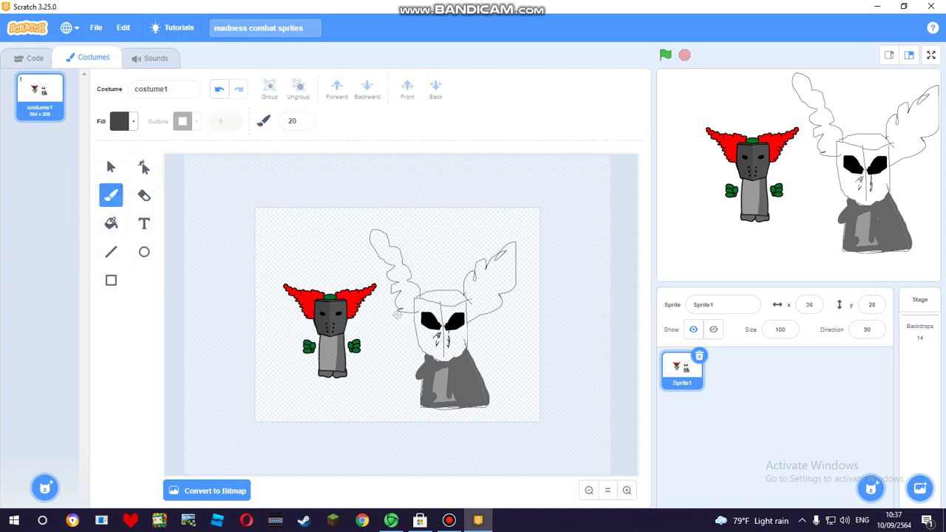
key(f)
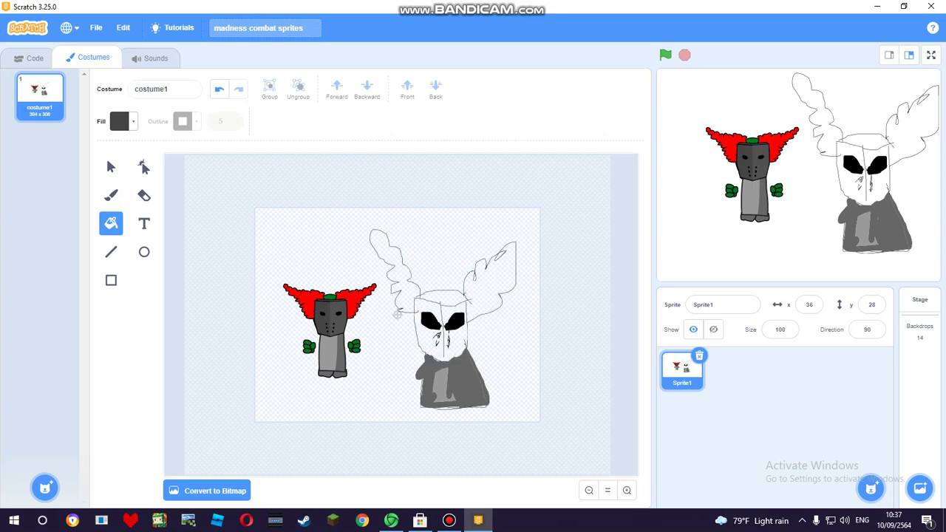
key(b)
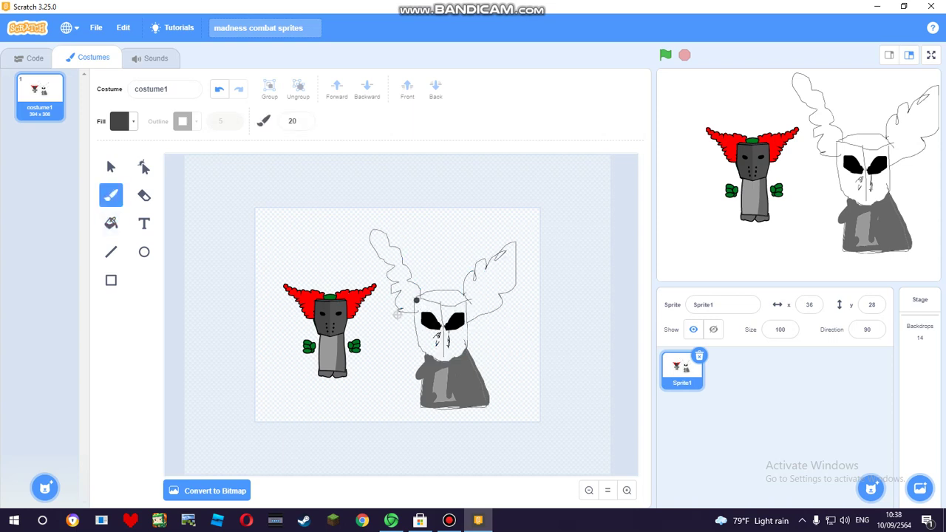
mouse_move(415, 299)
mouse_down()
mouse_move(416, 339)
mouse_move(442, 358)
mouse_move(440, 305)
mouse_move(416, 299)
mouse_move(431, 350)
mouse_up()
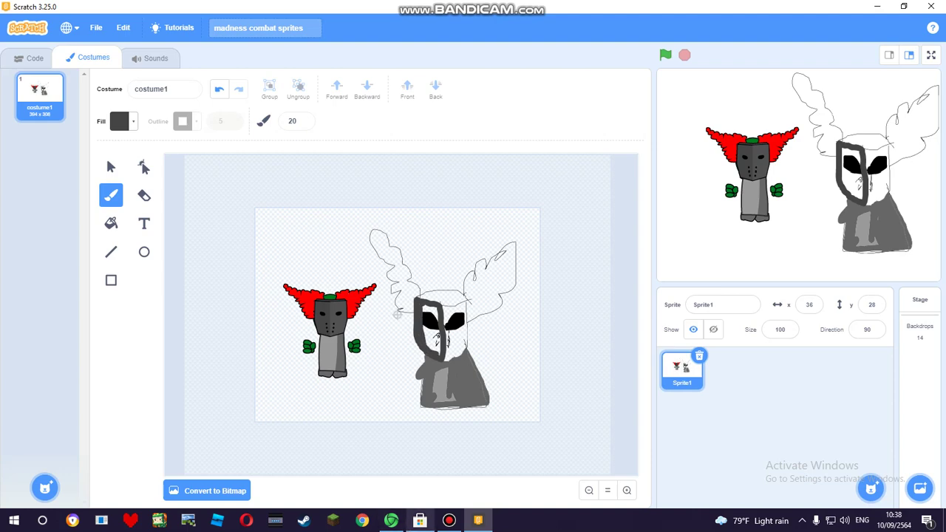
click(391, 520)
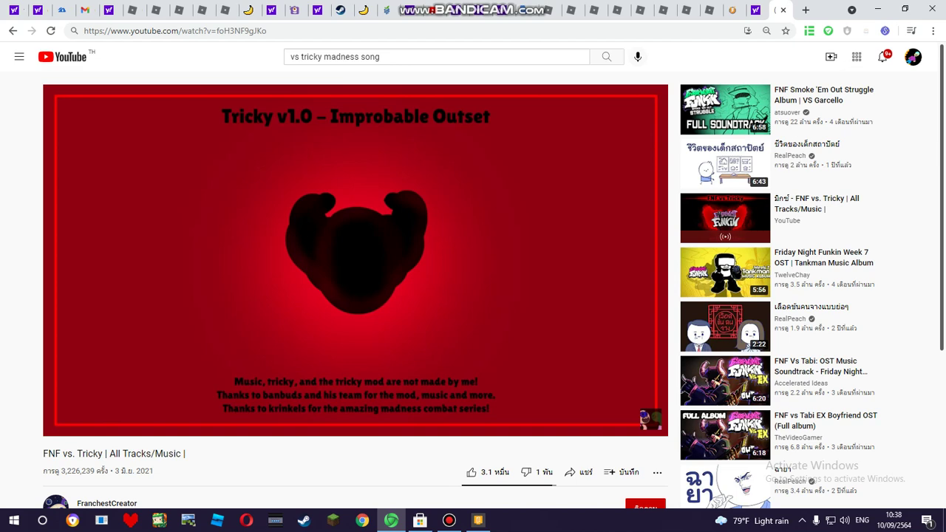
mouse_move(448, 520)
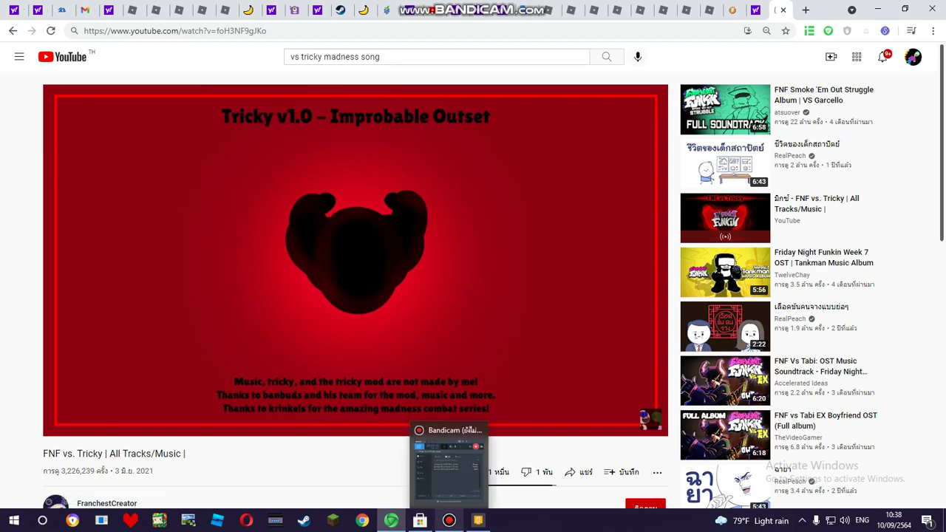
click(478, 520)
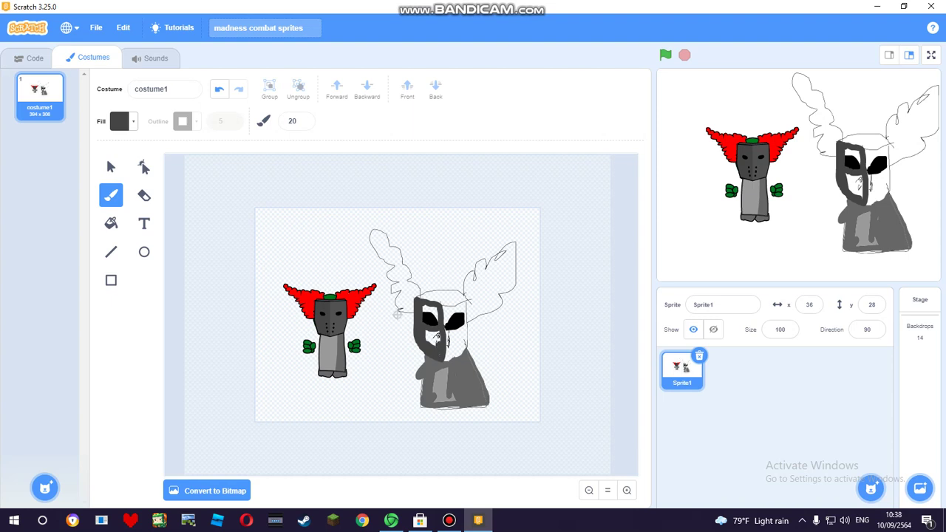
Brush dark grey over the remaining white gaps in the left half of the large mask, leaving the eye black
drag(425, 334, 432, 336)
drag(426, 332, 412, 330)
click(426, 310)
click(431, 310)
click(432, 310)
click(434, 313)
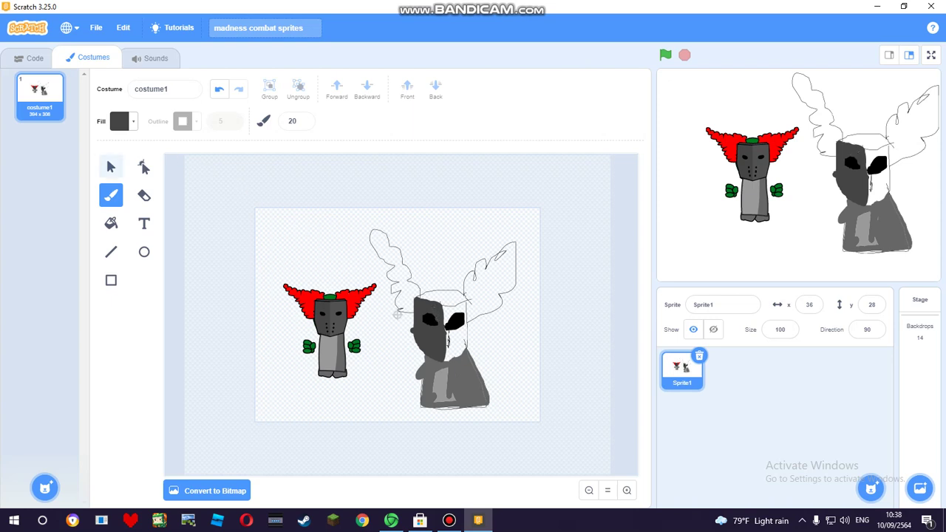
Duplicate the dark grey left half of the large mask and flip the copy horizontally
click(111, 167)
click(427, 329)
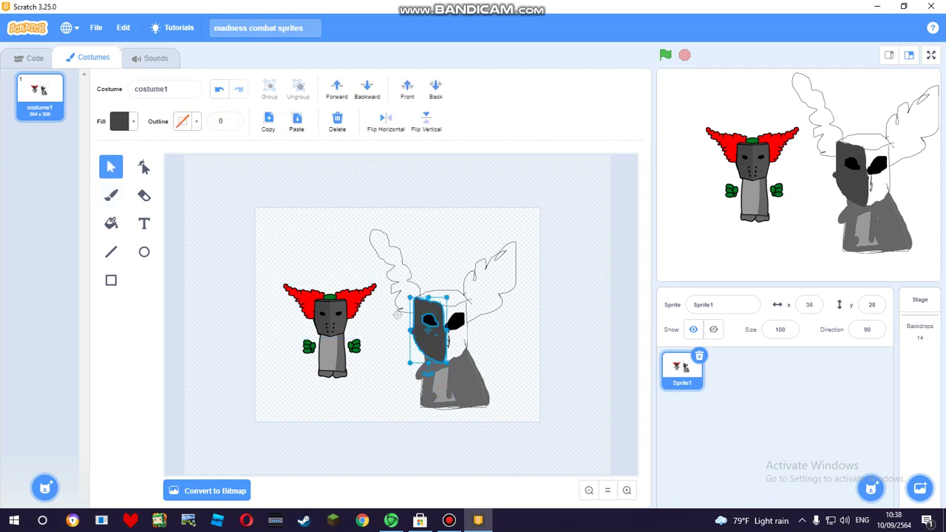
click(397, 314)
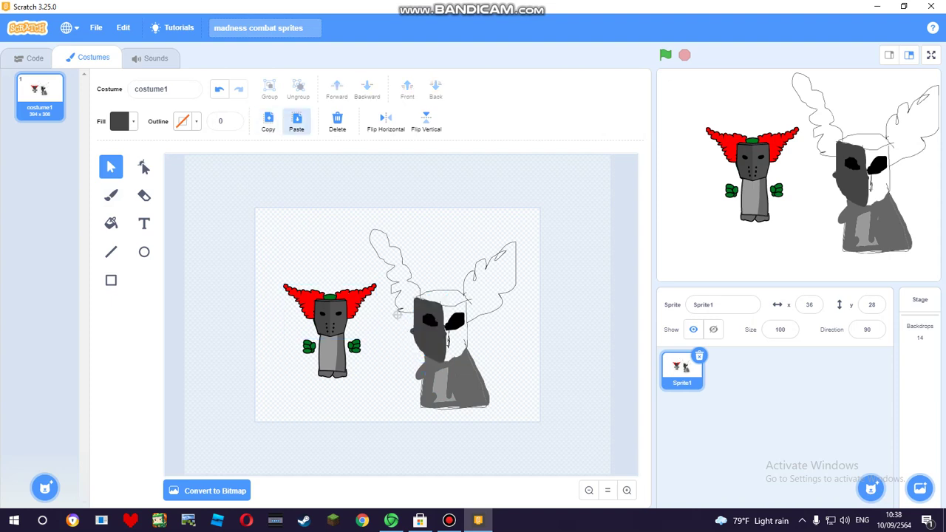
click(431, 331)
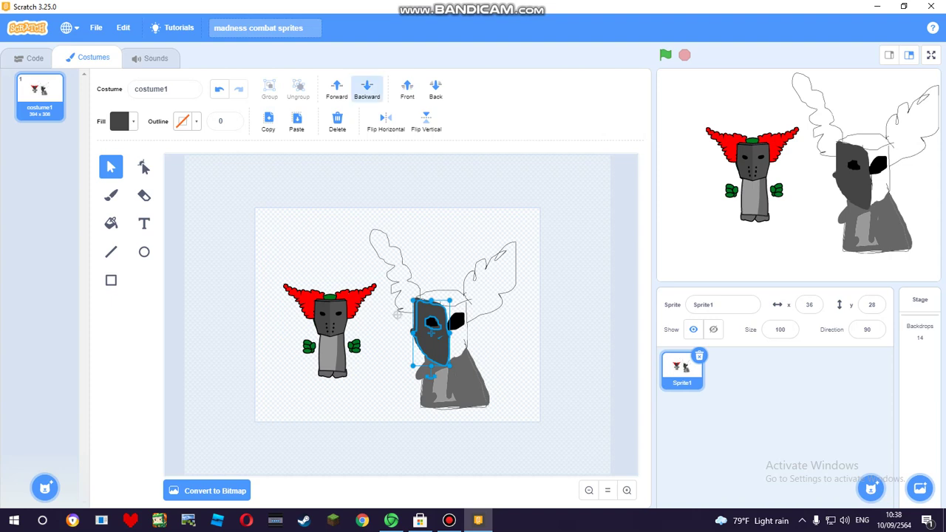
click(384, 122)
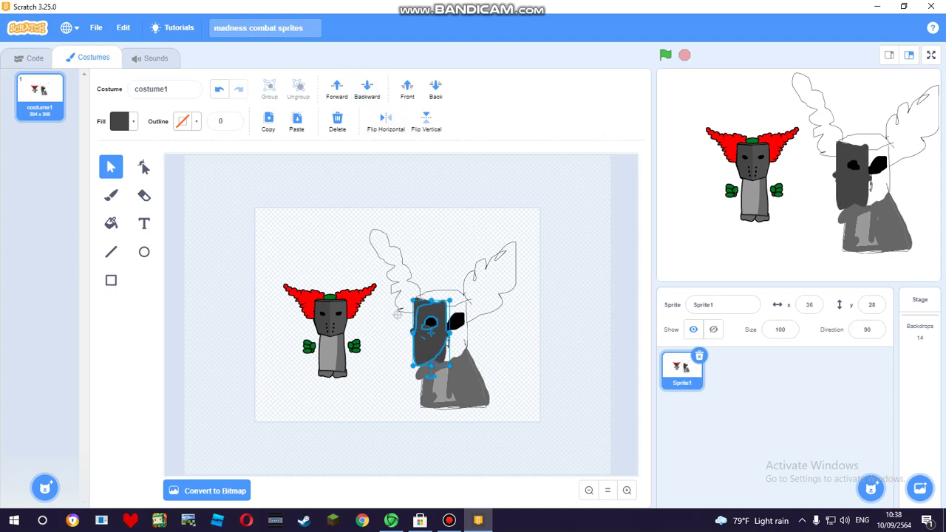
Move the original mask half aside, place the mirrored copy over the right half of the face, and return the original to the left half
drag(431, 331, 511, 334)
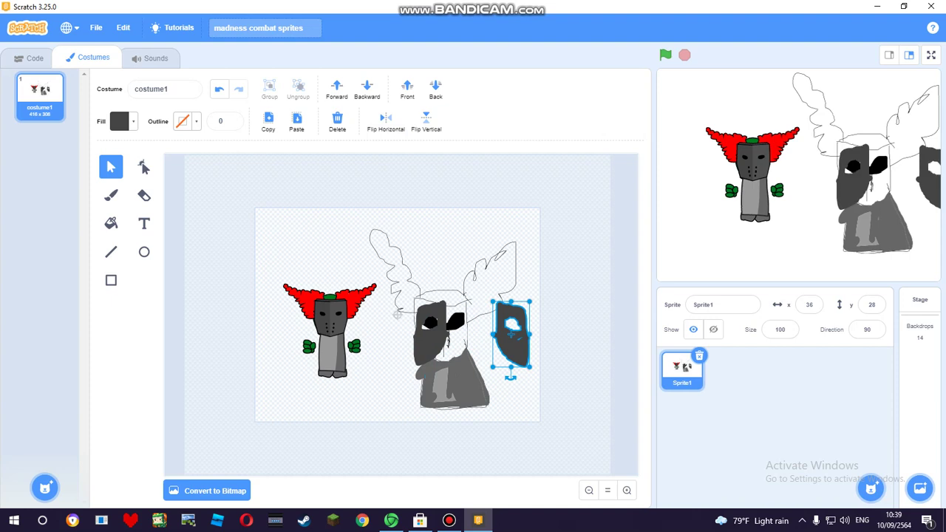
key(Escape)
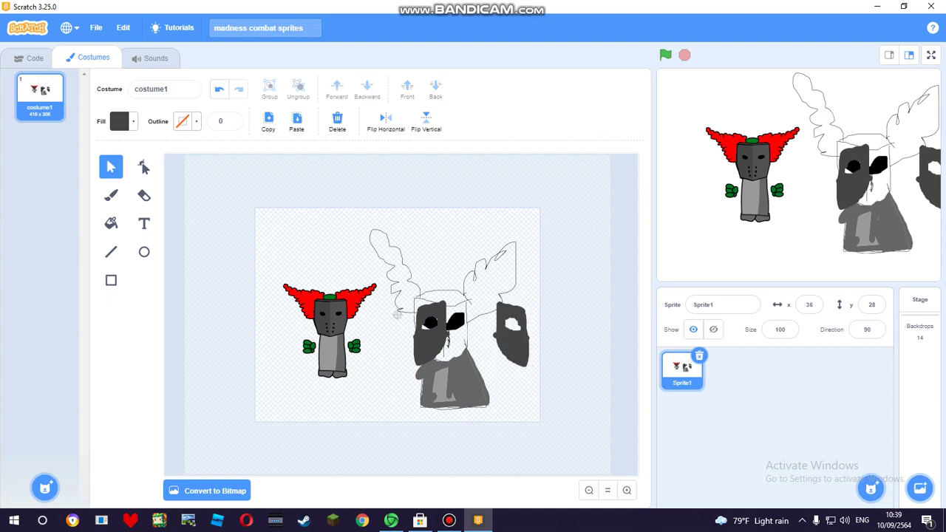
drag(511, 334, 533, 334)
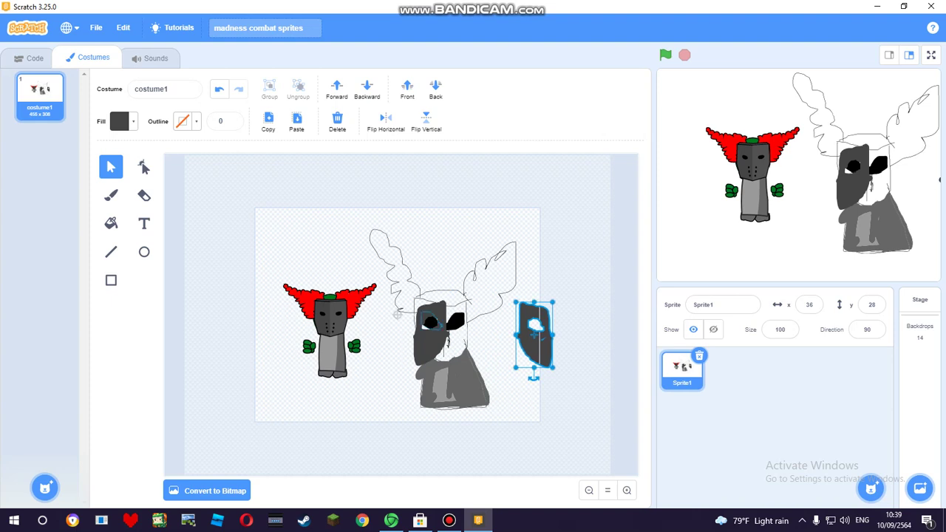
drag(431, 331, 456, 331)
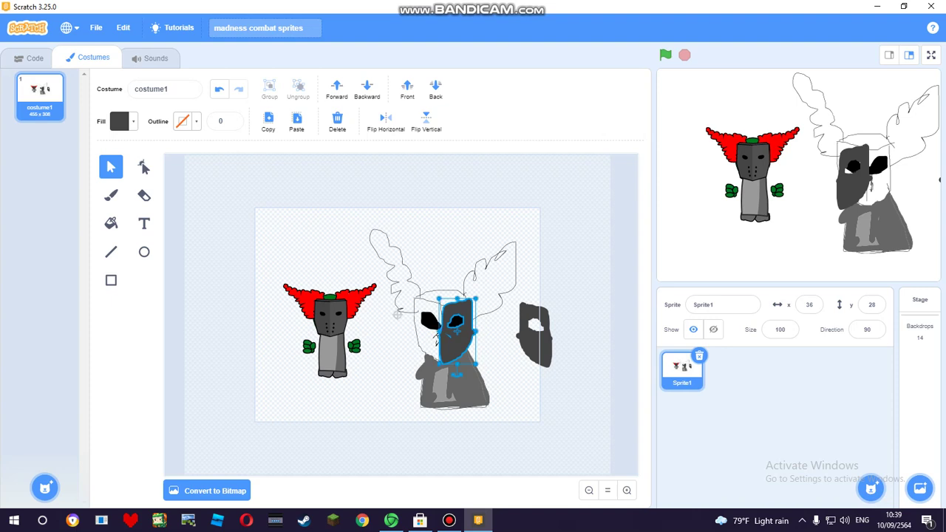
key(Escape)
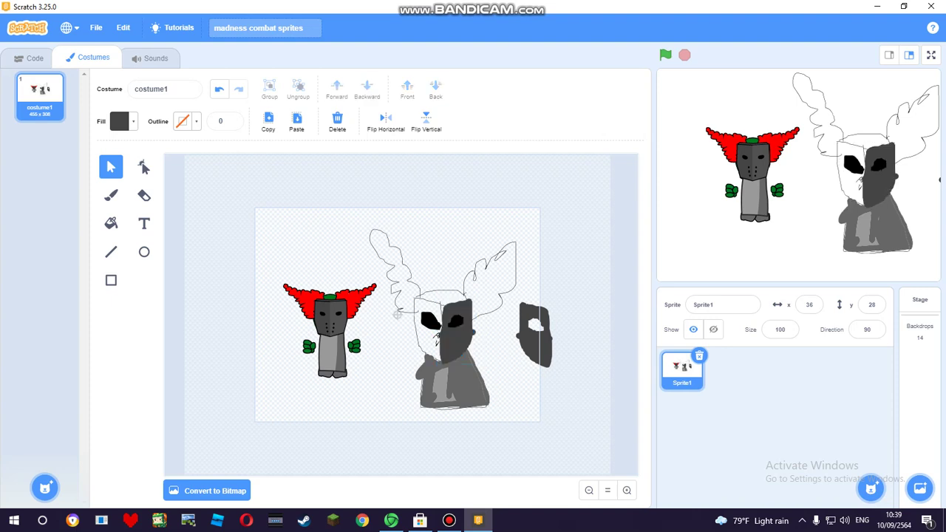
drag(535, 335, 429, 331)
key(Escape)
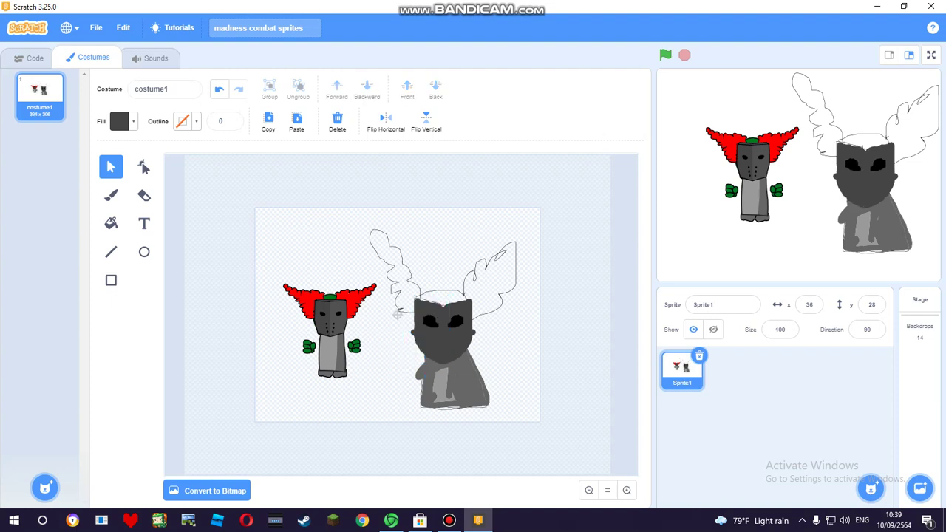
Set the fill colour to black and the brush size to 1
click(119, 121)
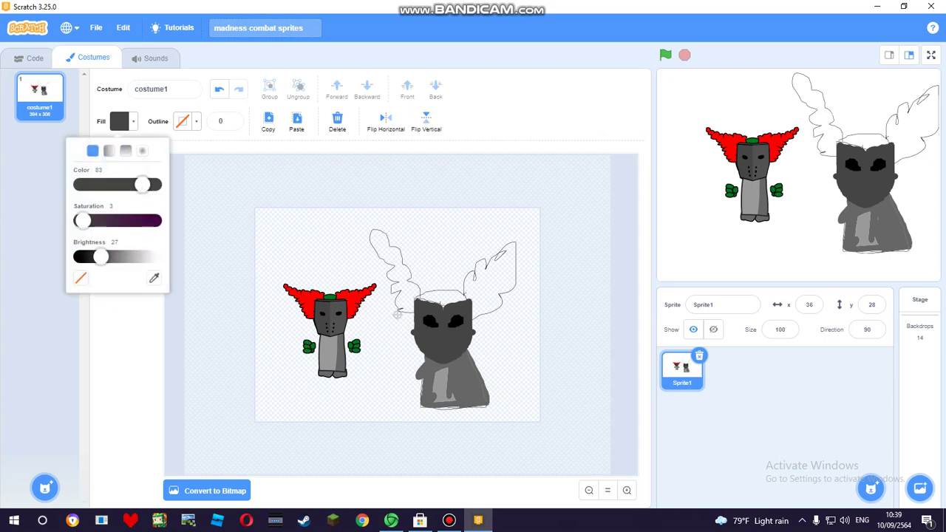
drag(102, 256, 79, 257)
click(214, 215)
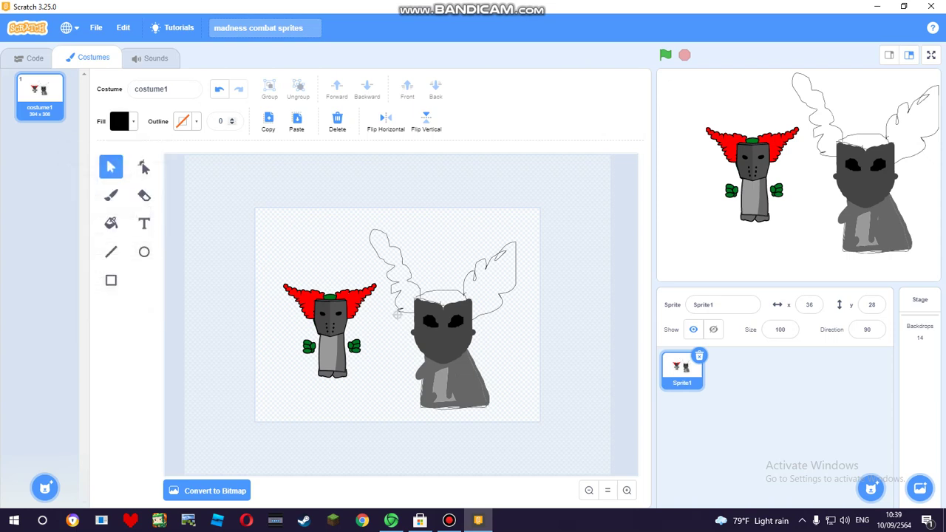
click(223, 121)
click(111, 195)
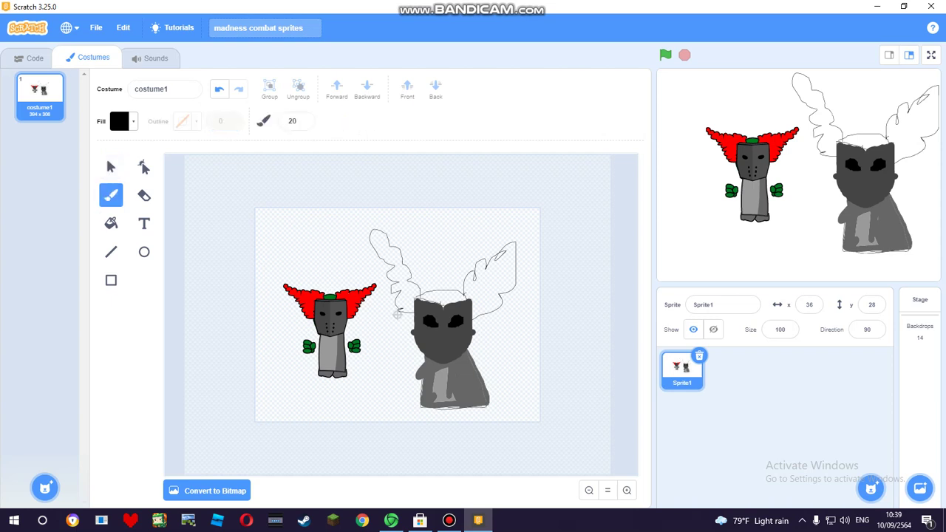
click(292, 121)
text(1)
key(Return)
drag(441, 332, 441, 353)
key(ctrl+z)
key(ctrl+z)
Brush small black dashes and a thin vertical line beside the small character, and move them onto the centre of the large mask
drag(272, 355, 273, 363)
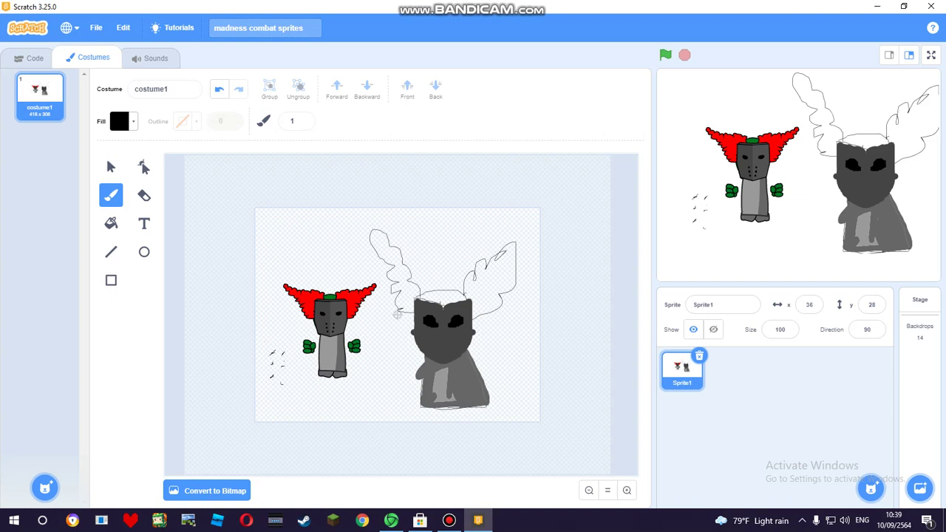
drag(277, 339, 277, 381)
key(s)
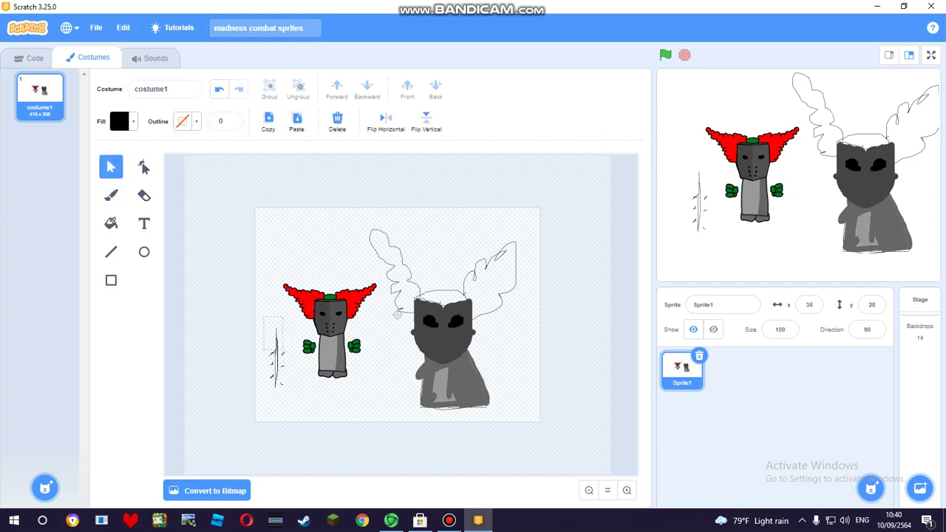
mouse_move(282, 350)
mouse_down()
mouse_move(290, 370)
mouse_move(300, 347)
mouse_move(410, 323)
mouse_move(446, 331)
mouse_move(397, 315)
mouse_up()
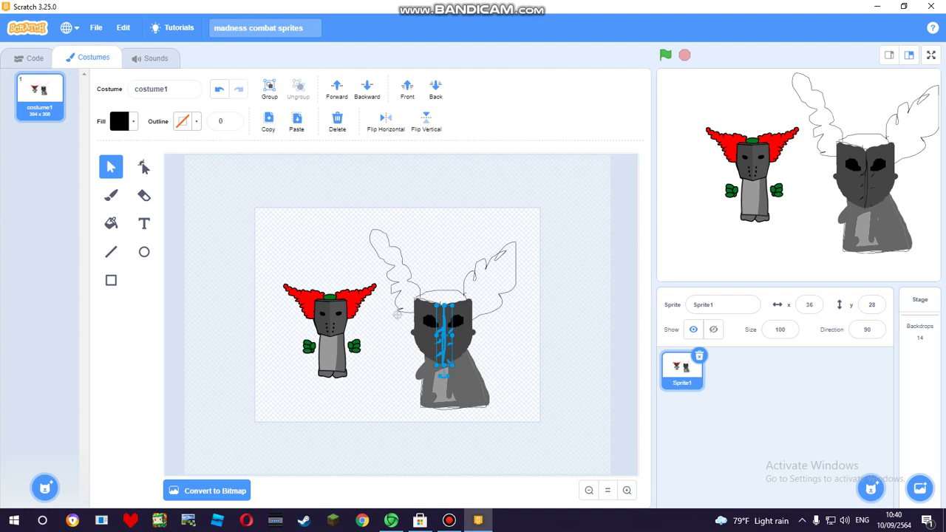
click(397, 314)
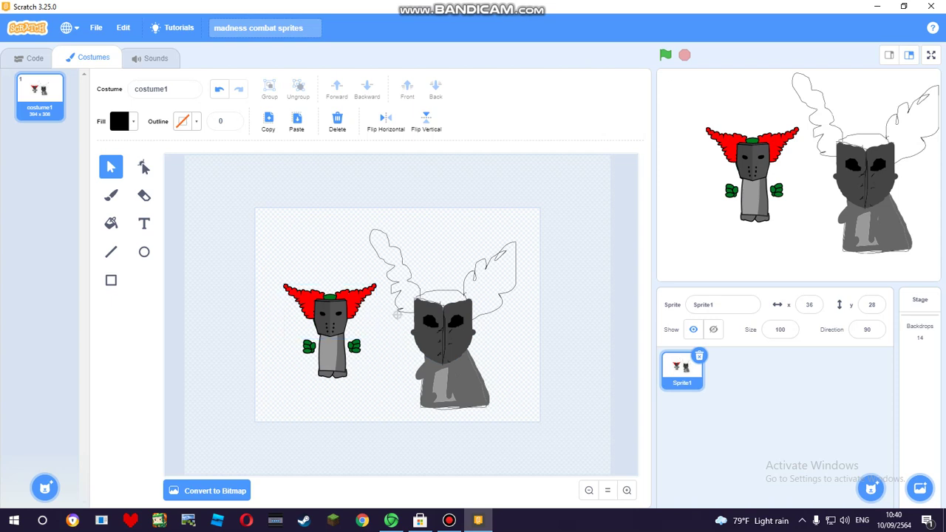
Set the Fill tool to bright green with colour 32, saturation 100 and brightness 100
click(111, 222)
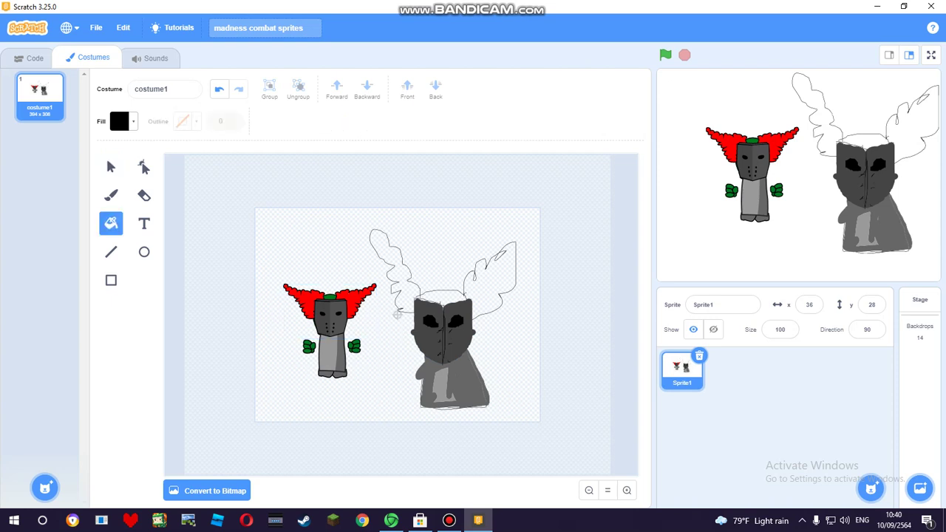
click(119, 120)
mouse_move(154, 221)
mouse_down()
mouse_move(91, 221)
mouse_move(155, 220)
mouse_up()
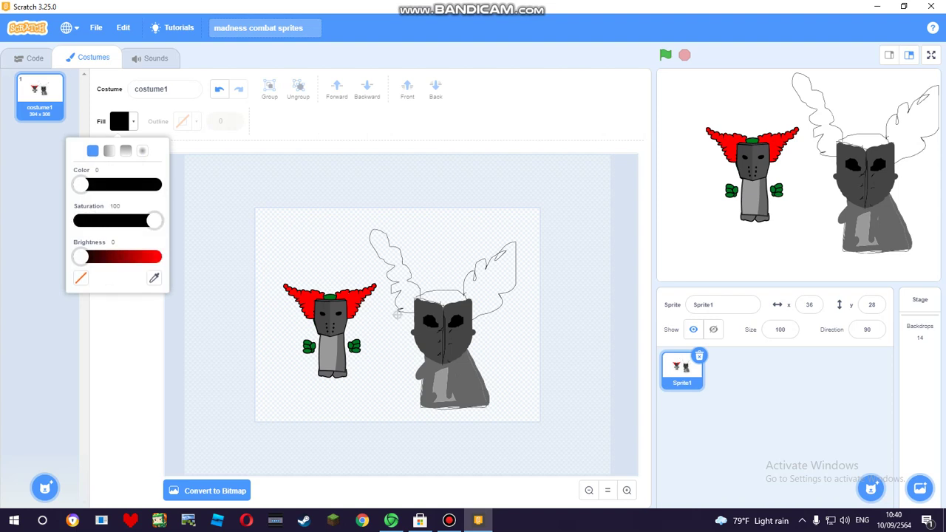
drag(80, 256, 153, 255)
drag(80, 184, 104, 184)
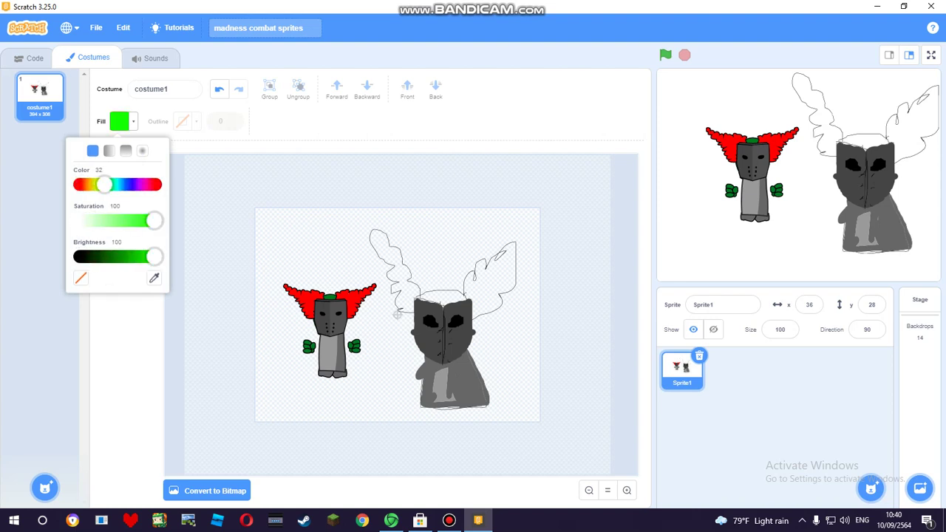
Fill the large character's left hair tuft and the top of its head with the bright green
click(397, 314)
click(397, 314)
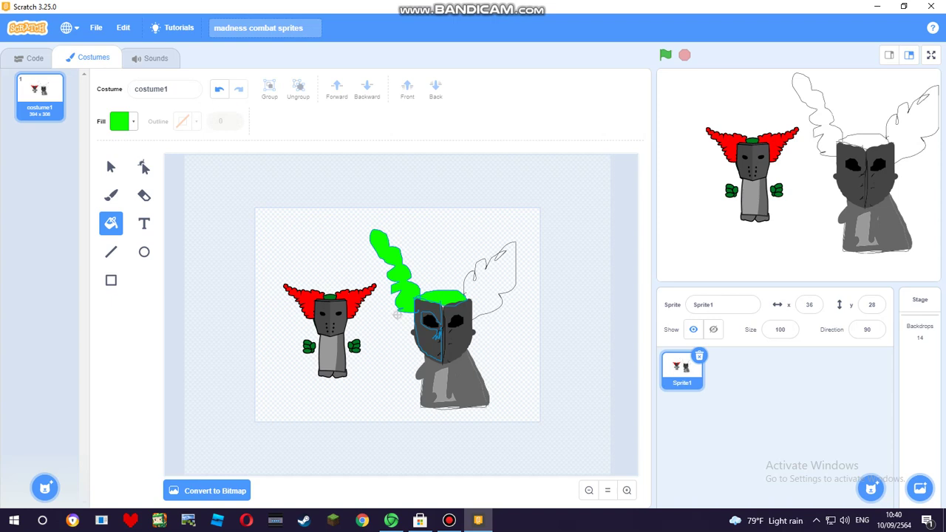
key(ctrl+z)
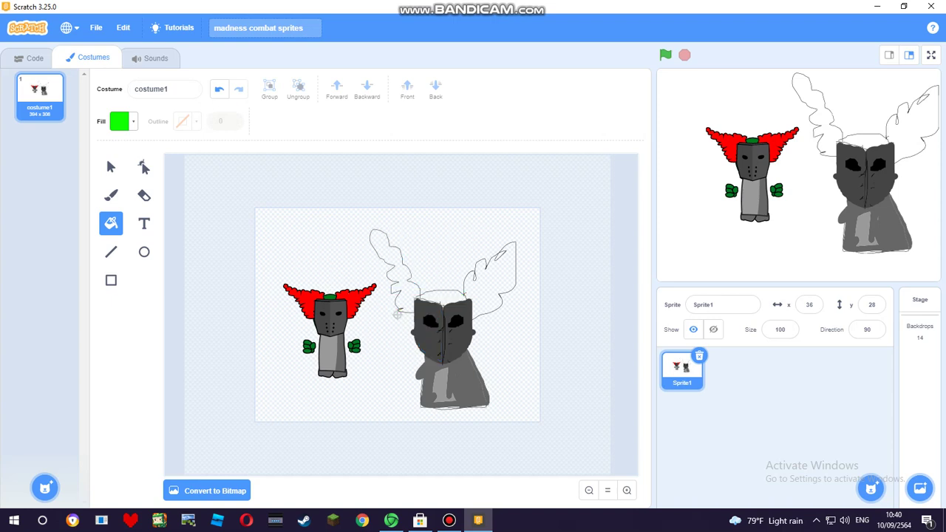
key(ctrl+shift+z)
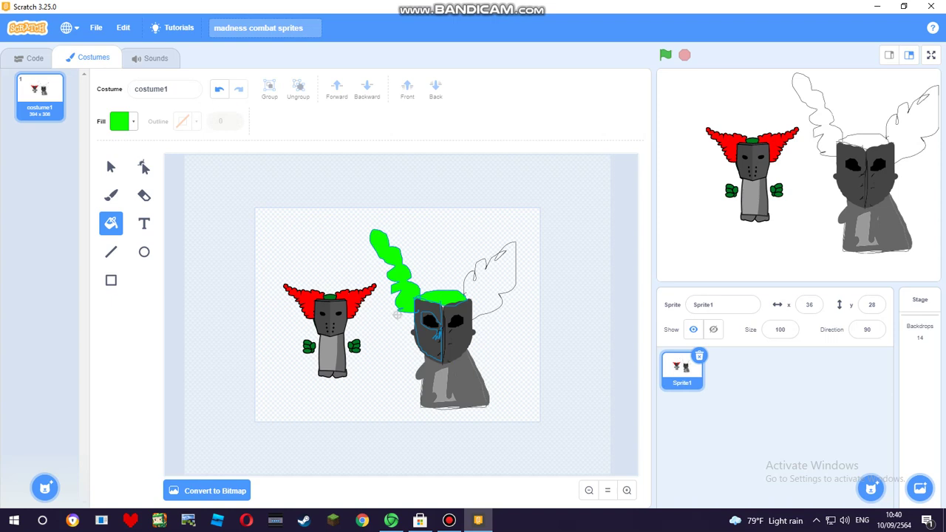
key(ctrl+z)
key(ctrl+z)
key(ctrl+shift+z)
key(ctrl+shift+z)
key(ctrl+z)
key(ctrl+shift+z)
Fill the large character's right hair tuft with the same bright green
key(ctrl+shift+z)
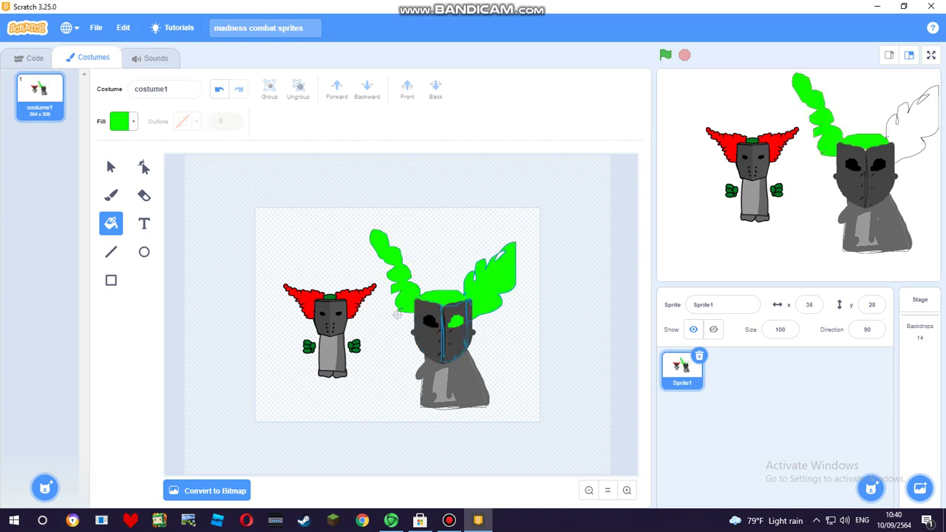
key(ctrl+z)
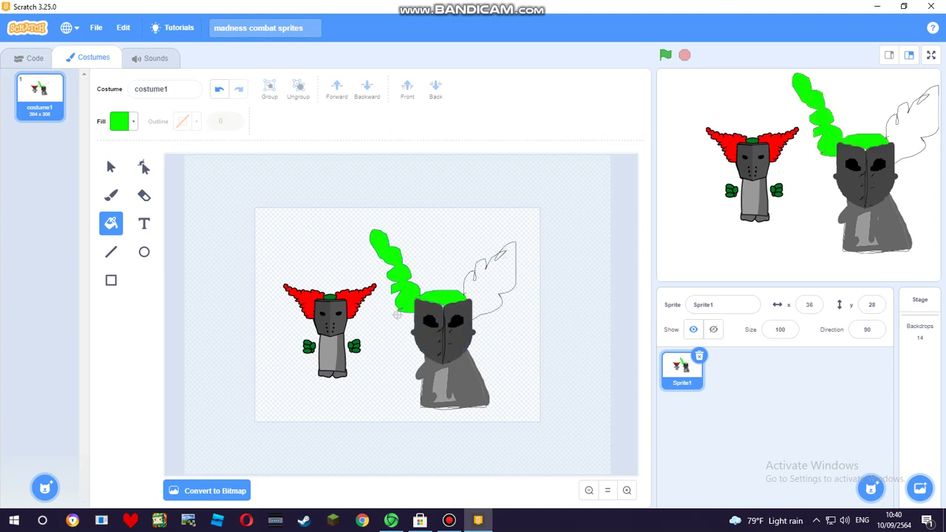
key(ctrl+shift+z)
key(ctrl+z)
key(ctrl+shift+z)
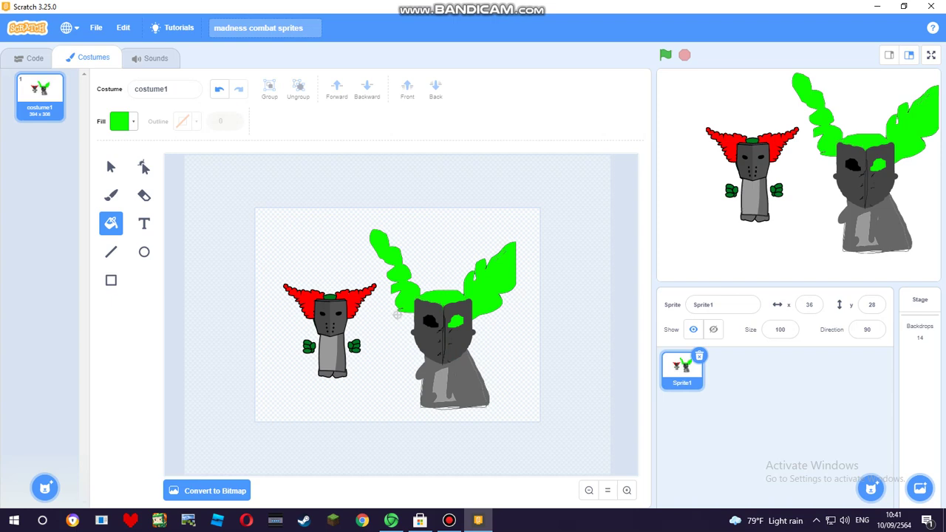
Try to mirror the mask by pasting a copy of its left half, flipping it horizontally and placing it over the right half
key(b)
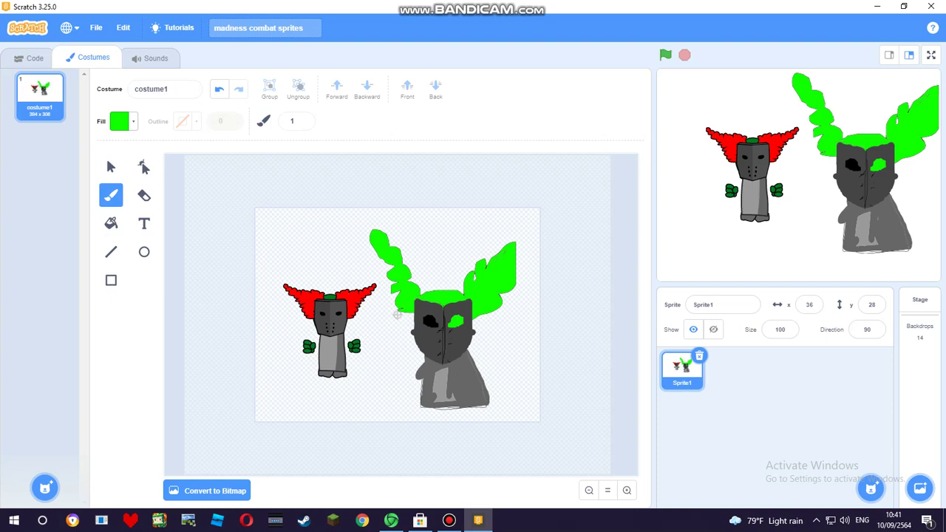
key(v)
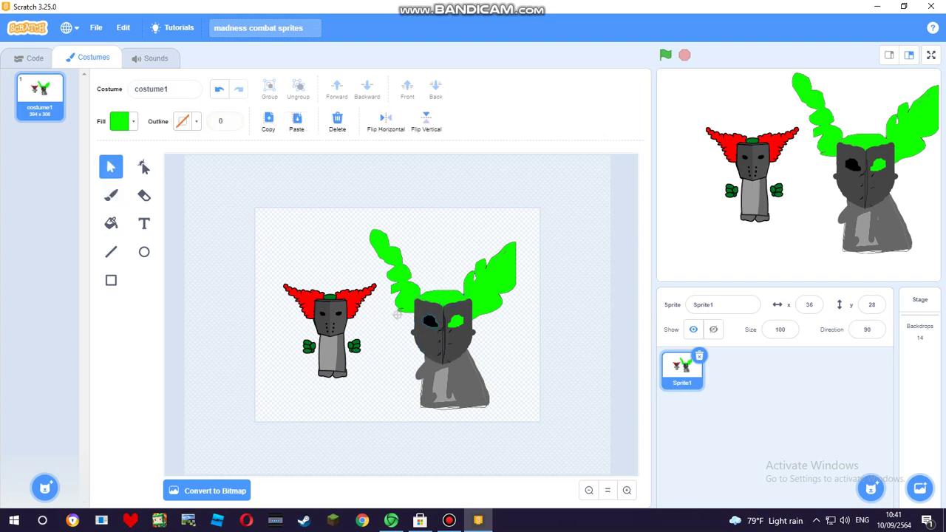
click(397, 314)
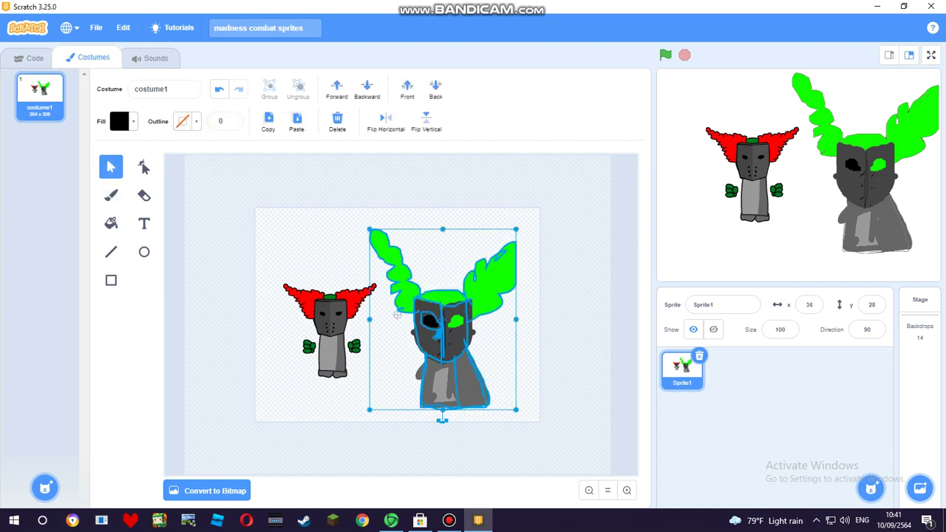
key(Escape)
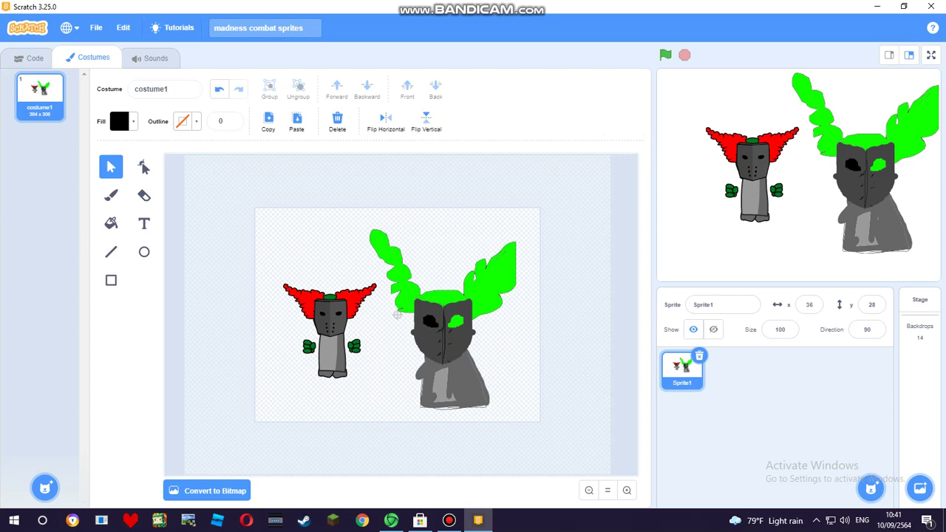
click(397, 315)
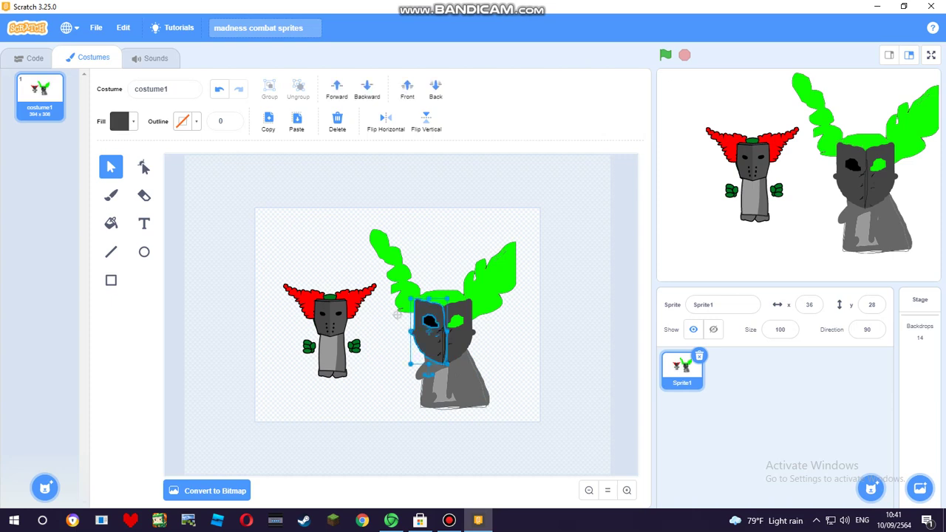
key(Escape)
click(297, 122)
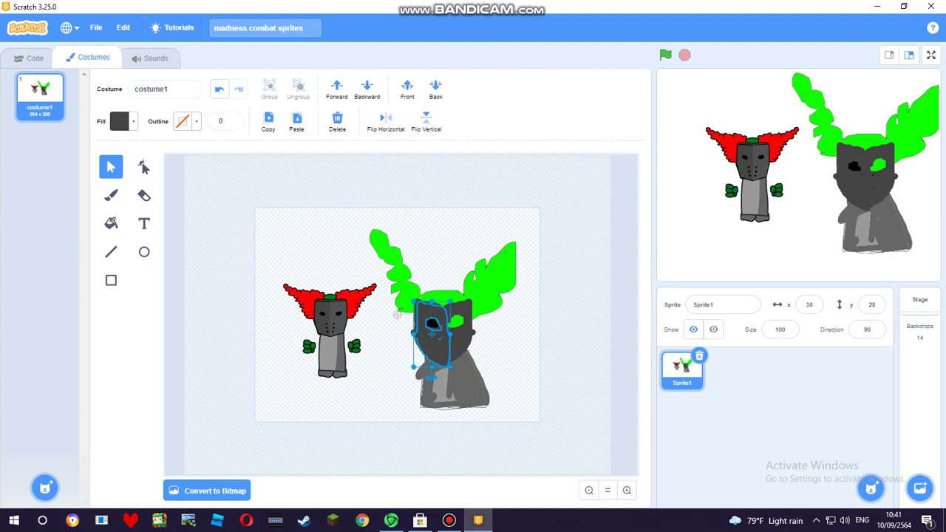
click(385, 122)
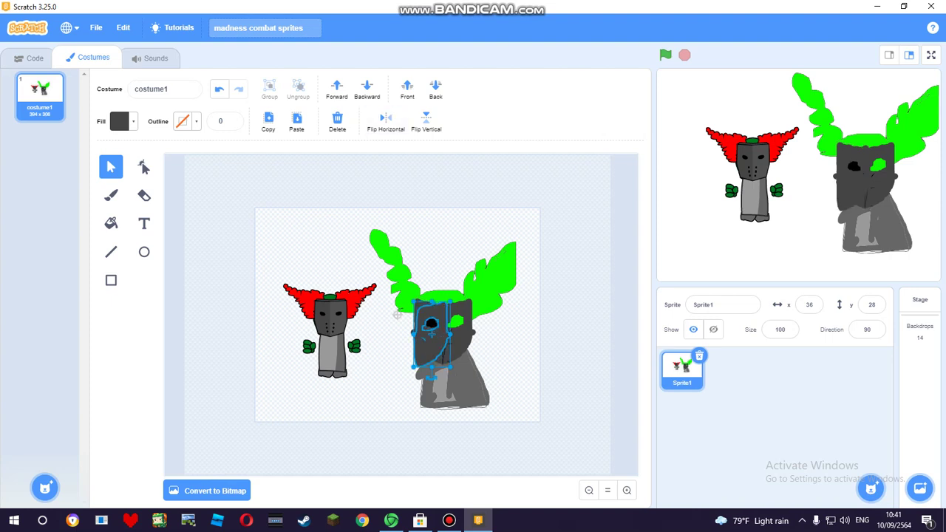
drag(430, 340, 459, 337)
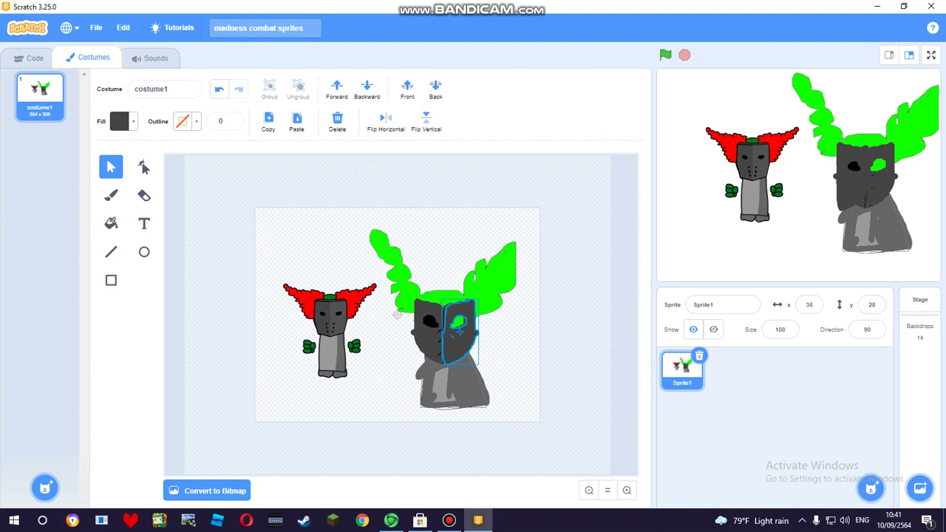
Undo the addition of the mirrored copy on the large mask's right half
click(396, 315)
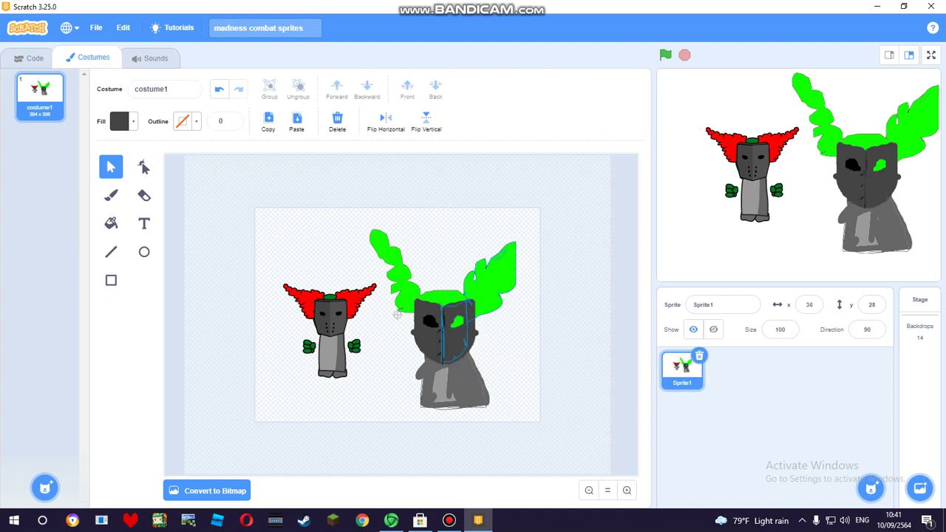
click(452, 325)
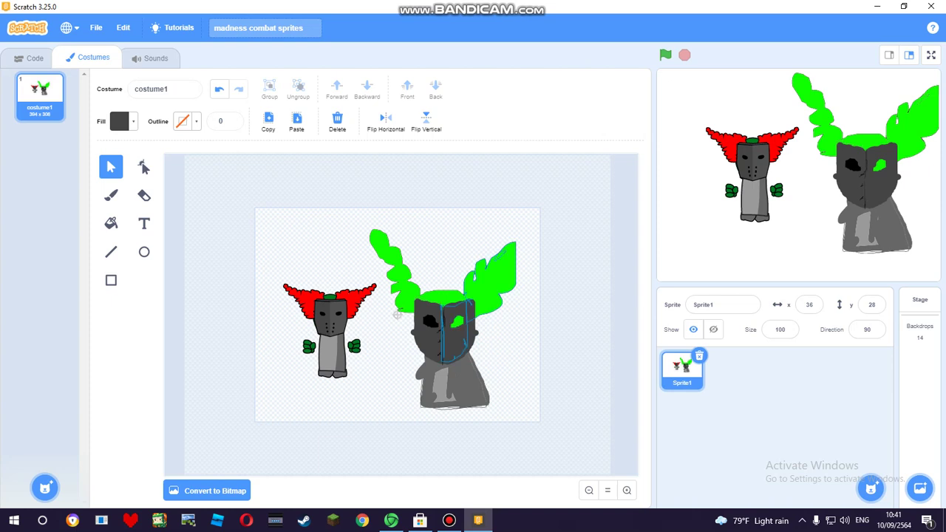
click(397, 315)
click(459, 341)
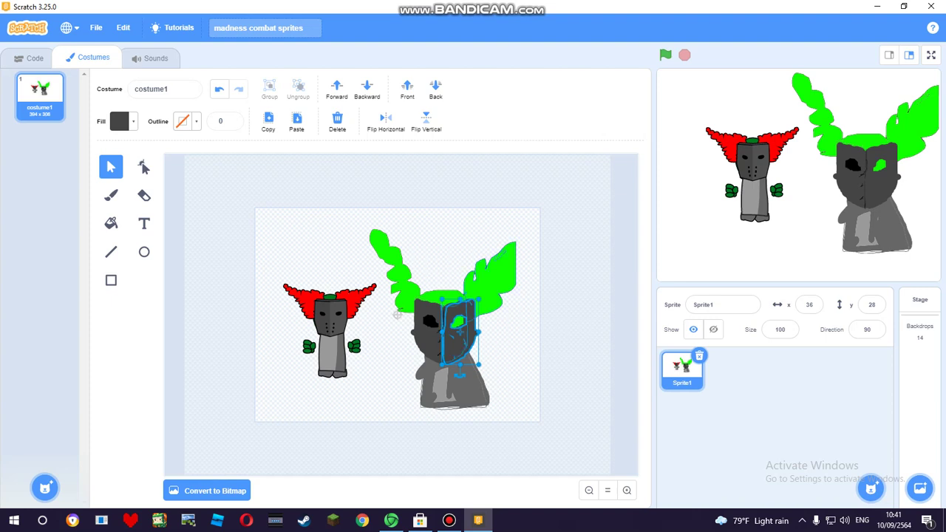
key(ctrl+z)
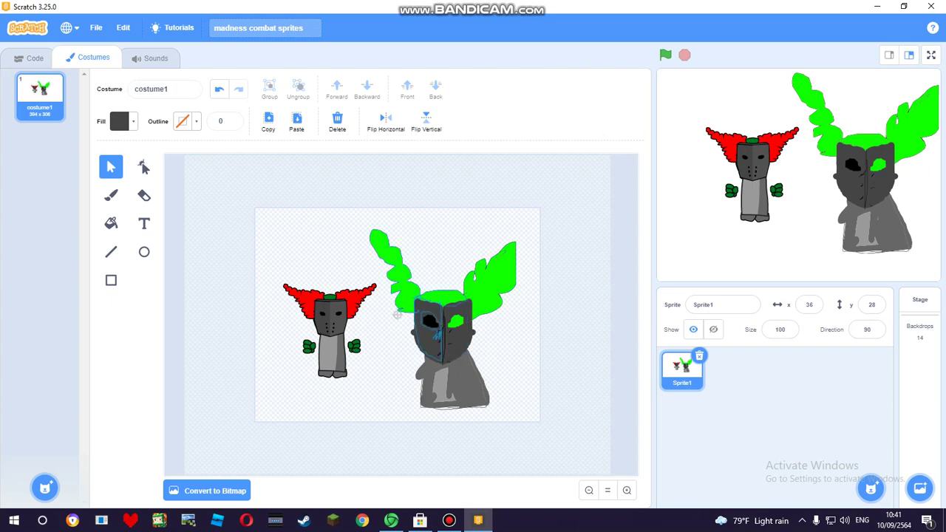
Nudge the right half of the large mask slightly to the right and deselect it
mouse_move(459, 339)
mouse_down()
mouse_move(507, 340)
mouse_move(461, 338)
mouse_up()
click(512, 350)
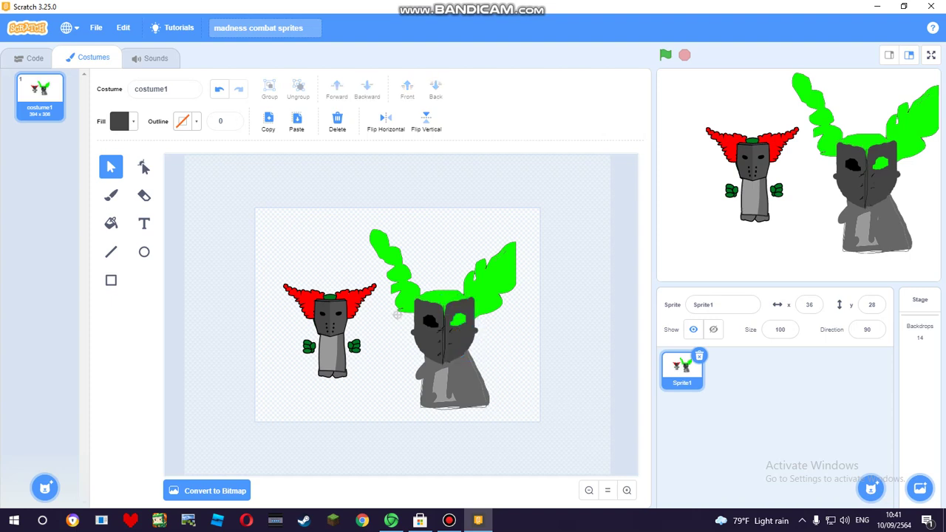
Set the brush size to 10 and paint dark grey over the upper part of the large mask's green eye
key(b)
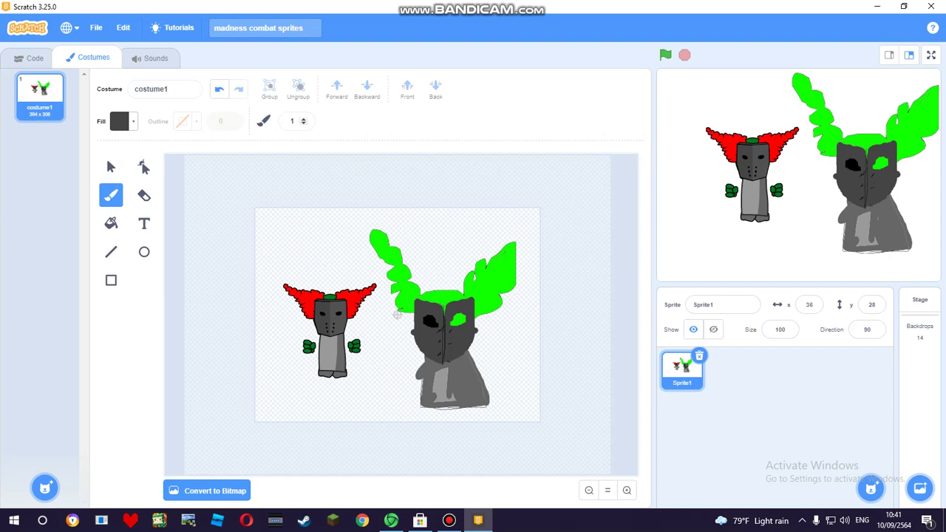
click(294, 121)
text(10)
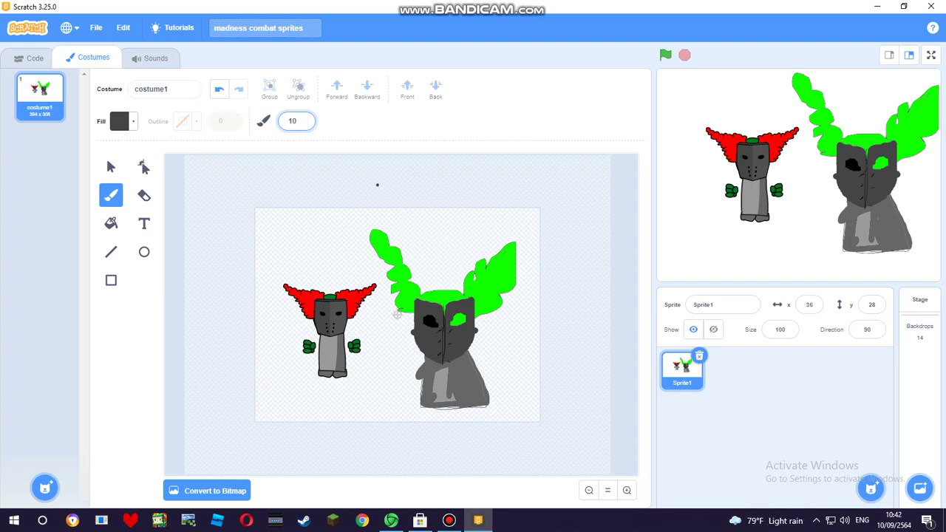
click(377, 185)
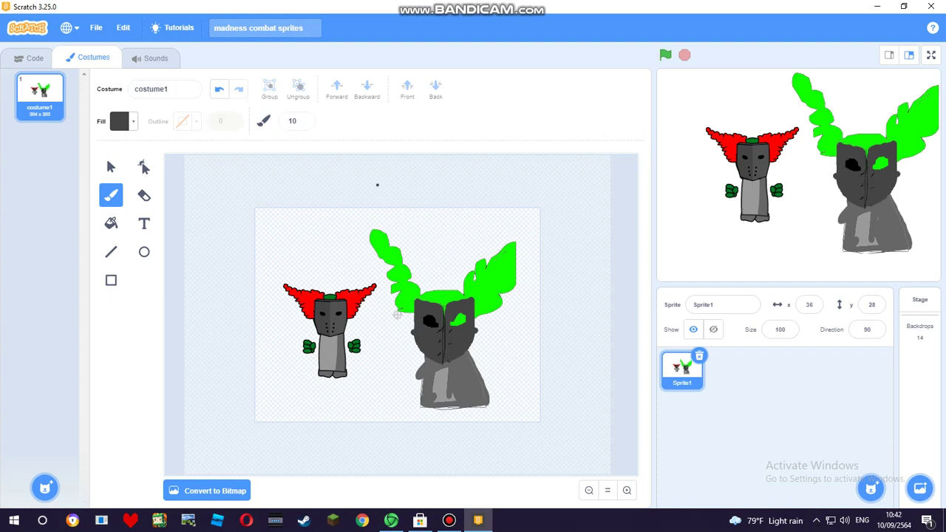
mouse_move(455, 318)
mouse_down()
mouse_move(451, 325)
mouse_move(463, 315)
mouse_up()
Set the brush colour to black with brightness 0, outline a slanted eye shape above the small character's head, and fill it black
click(123, 121)
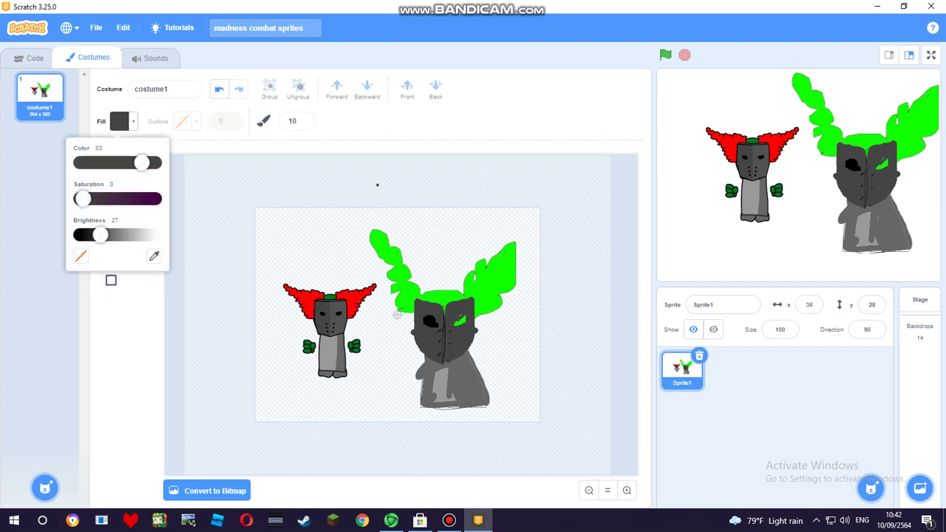
drag(101, 234, 80, 235)
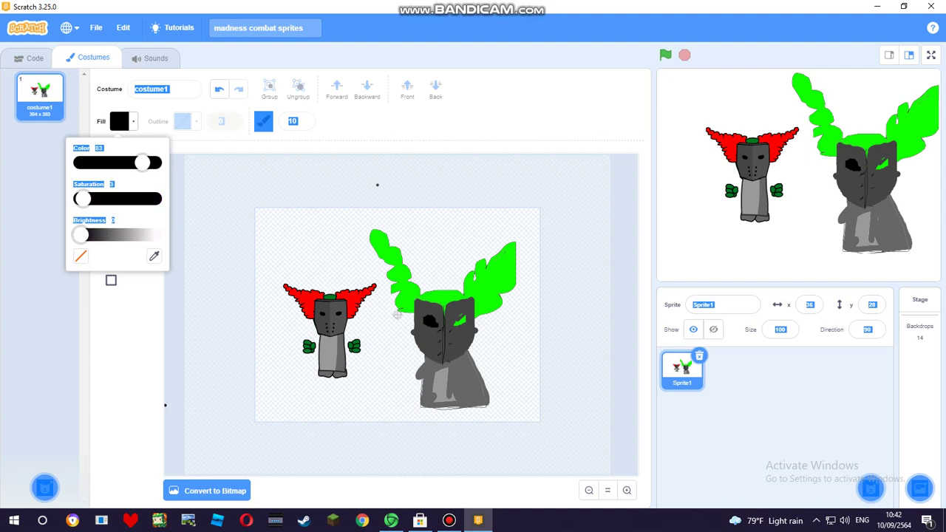
click(143, 358)
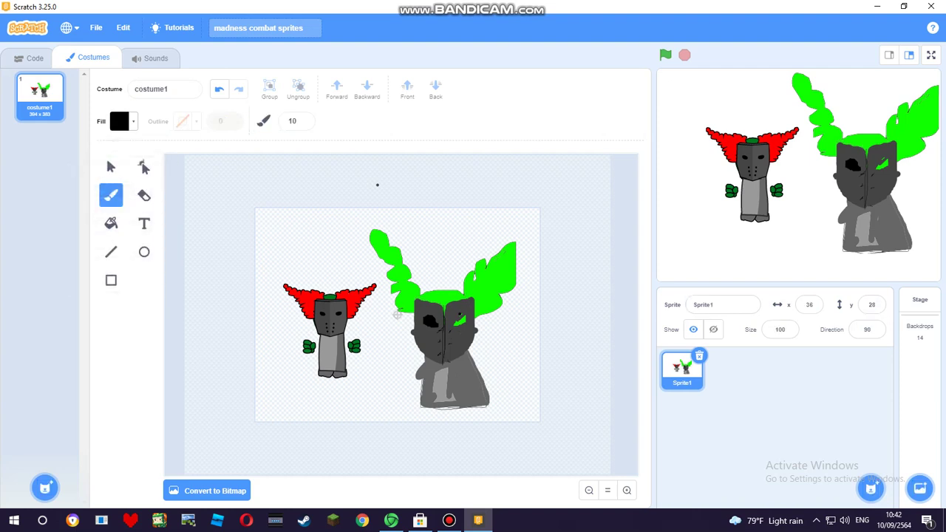
drag(461, 314, 458, 322)
key(ctrl+z)
mouse_move(299, 264)
mouse_down()
mouse_move(329, 261)
mouse_move(298, 269)
mouse_up()
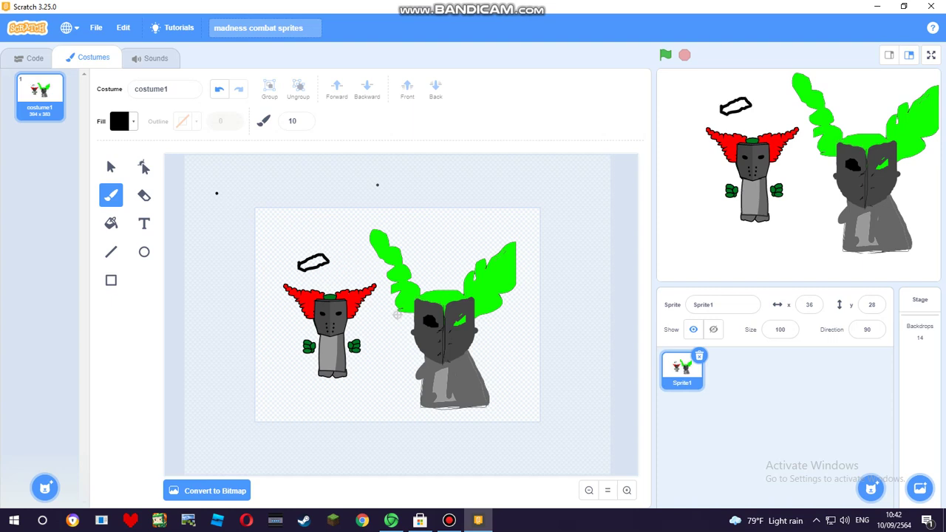
click(110, 223)
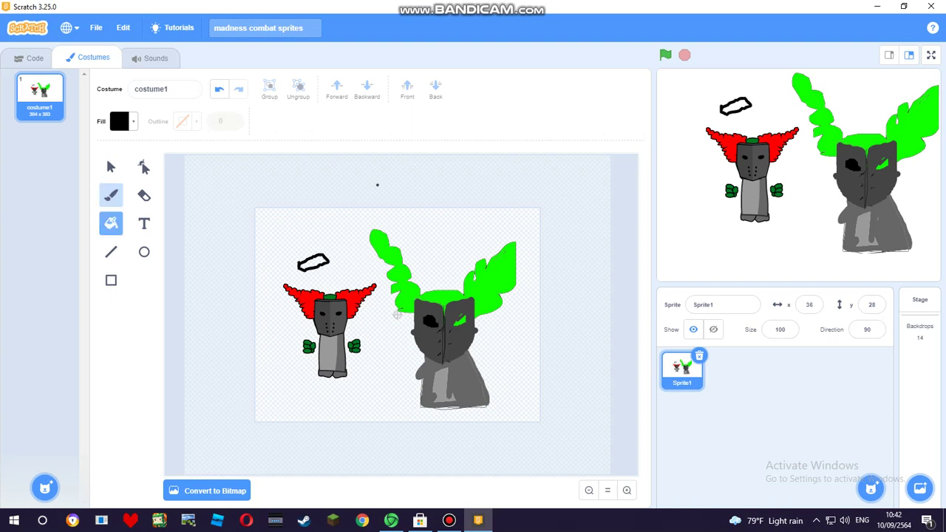
click(314, 263)
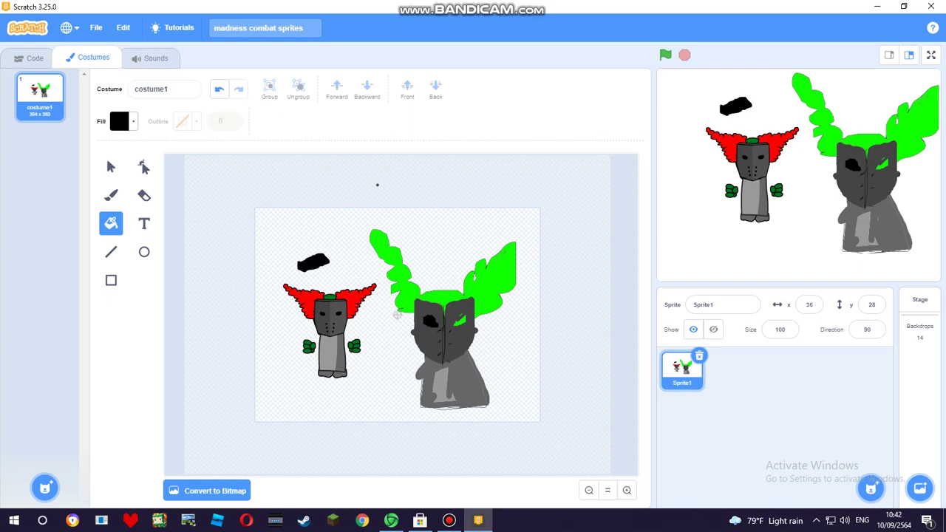
Bring the black eye shape to the front and move it over the green eye on the large mask
key(s)
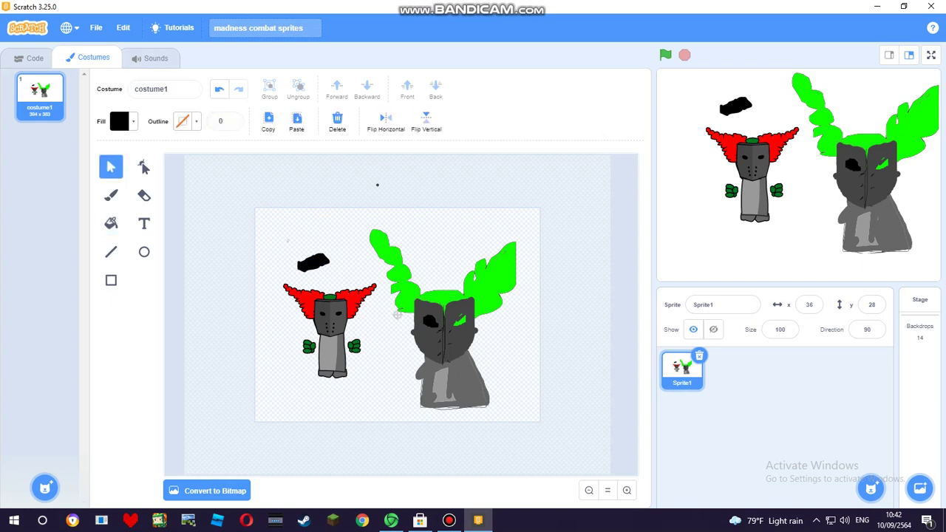
click(313, 262)
click(407, 88)
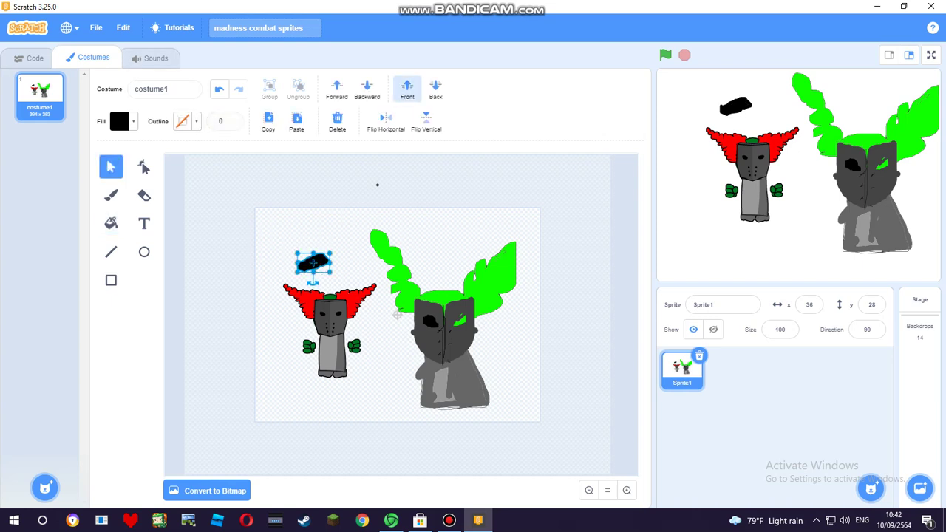
click(353, 222)
drag(314, 260, 459, 319)
click(509, 346)
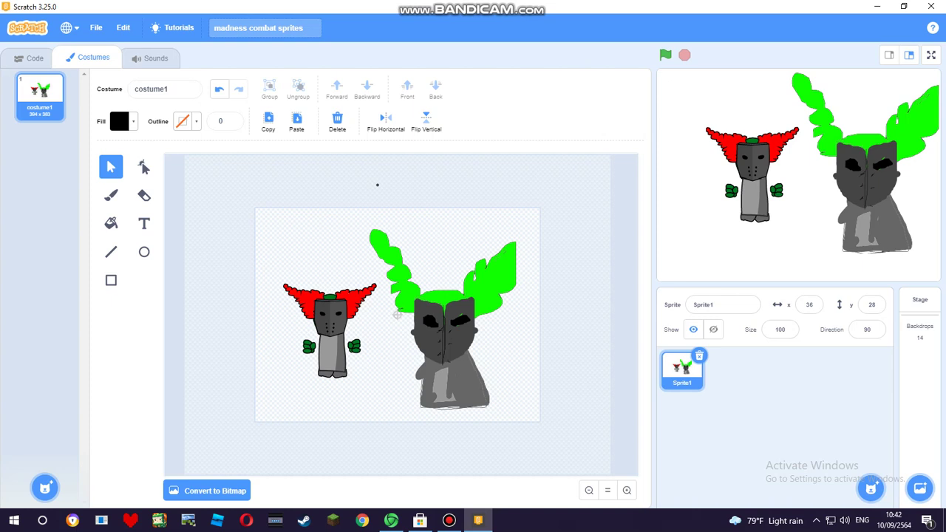
Outline the large character's left hair tuft with a bright red brush of size 10 and fill the outline with the same red
click(110, 195)
click(119, 121)
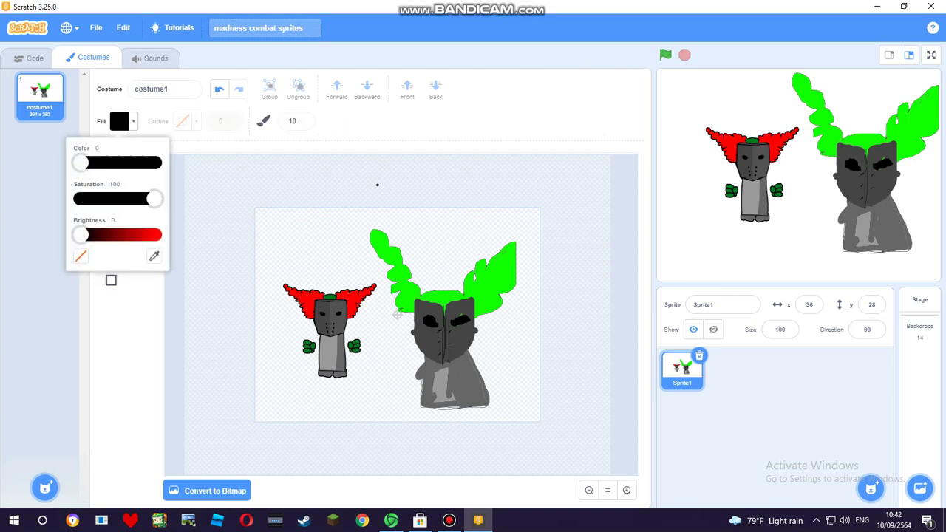
drag(81, 234, 156, 235)
click(345, 289)
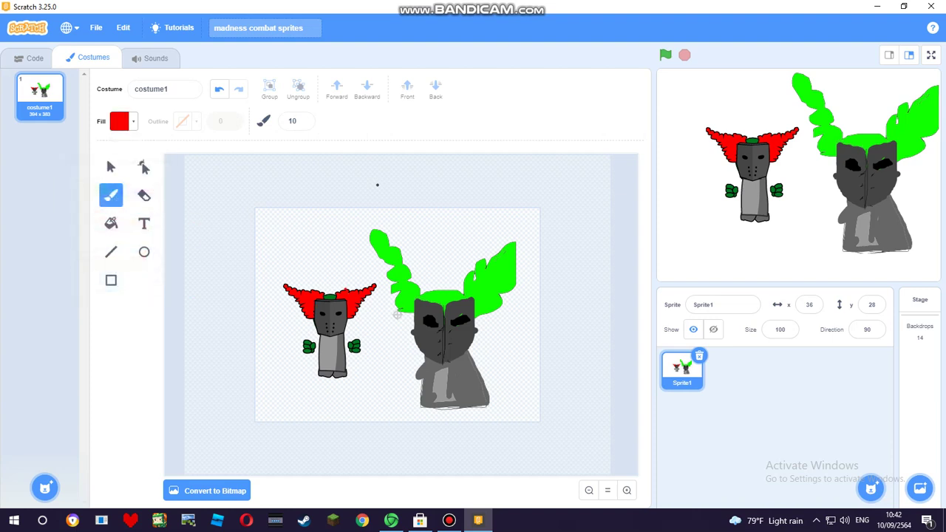
drag(418, 289, 419, 296)
mouse_move(399, 309)
mouse_down()
mouse_move(391, 264)
mouse_move(369, 232)
mouse_move(385, 229)
mouse_move(411, 281)
mouse_up()
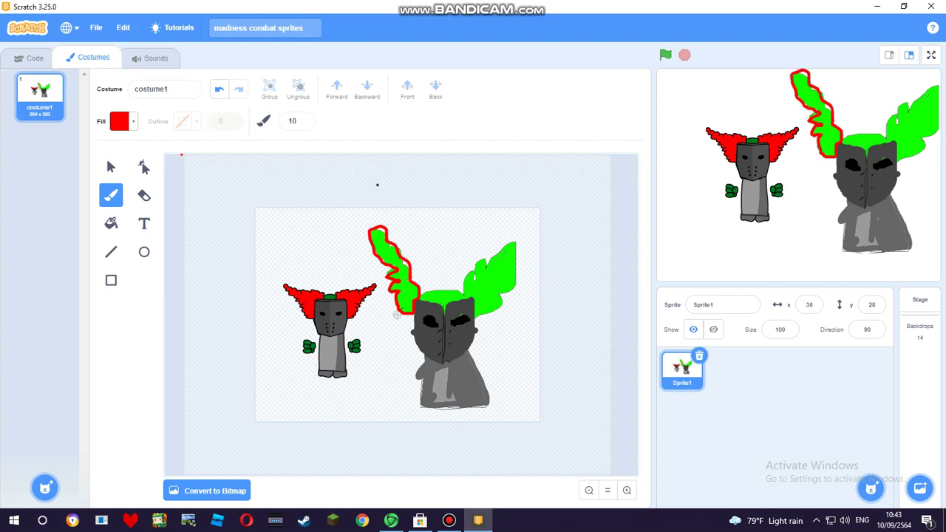
click(111, 224)
click(381, 244)
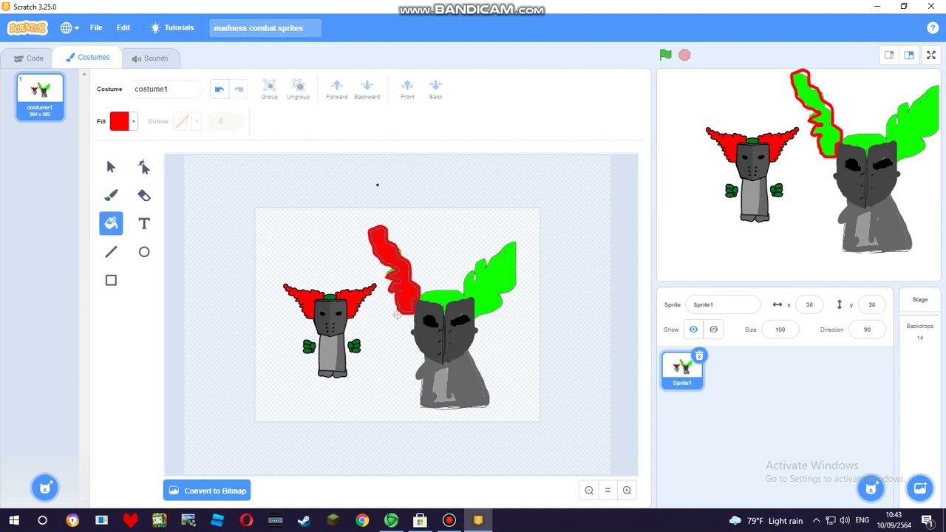